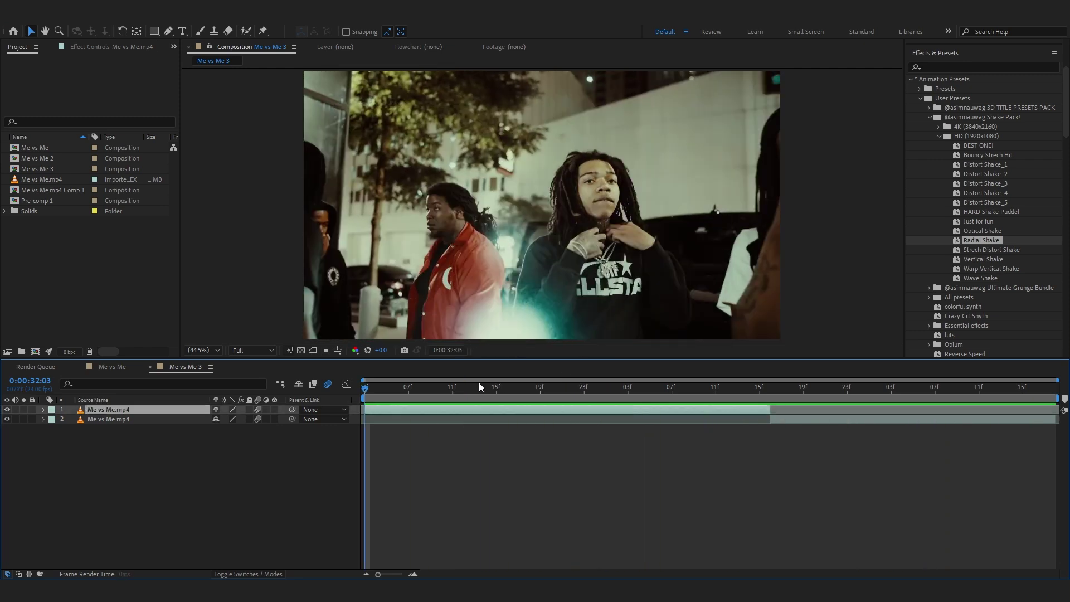
# Step: Split the upper Me vs Me.mp4 layer at 0:00:33:03
pyautogui.moveTo(480, 385); pyautogui.dragTo(632, 506)
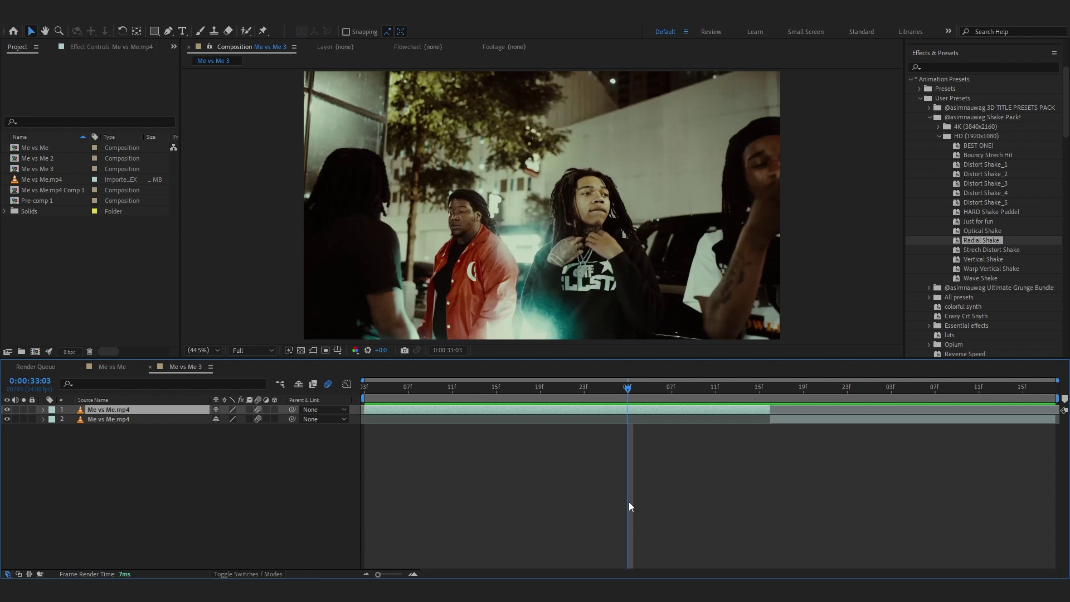
pyautogui.moveTo(629, 503); pyautogui.dragTo(627, 444)
pyautogui.hotkey('ctrl', 'shift', 'd')
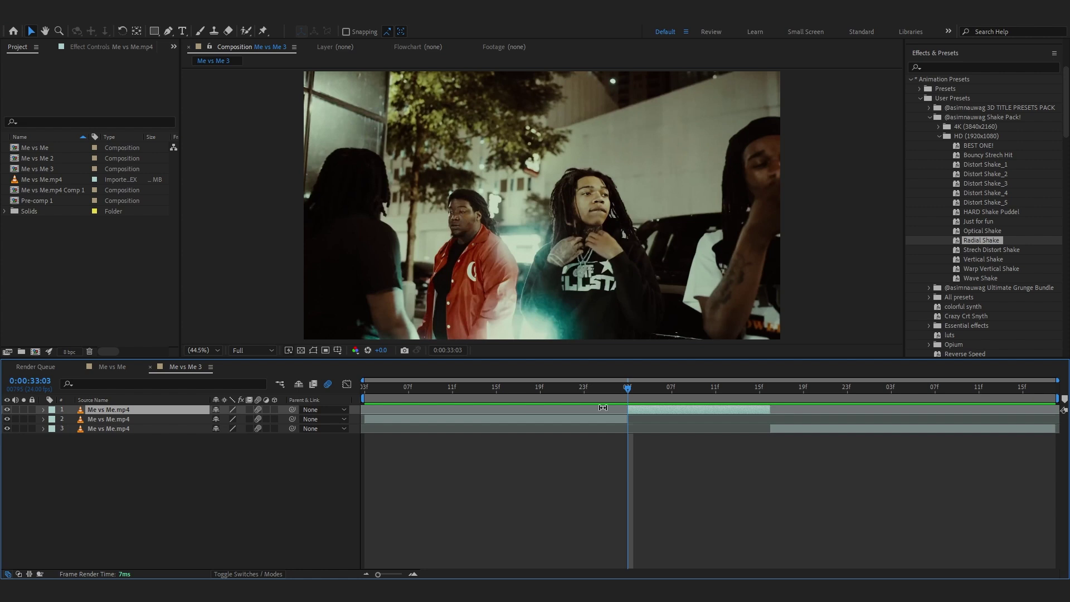
# Step: Pre-compose the segment after the split, moving all attributes into the new composition
pyautogui.rightClick(657, 413)
pyautogui.click(715, 335)
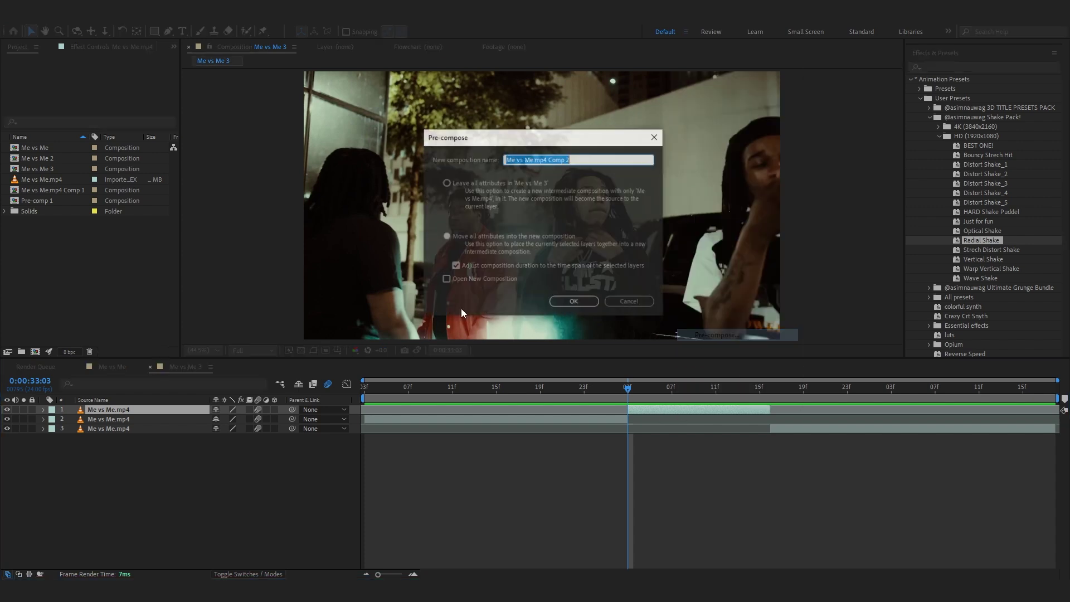
pyautogui.click(557, 303)
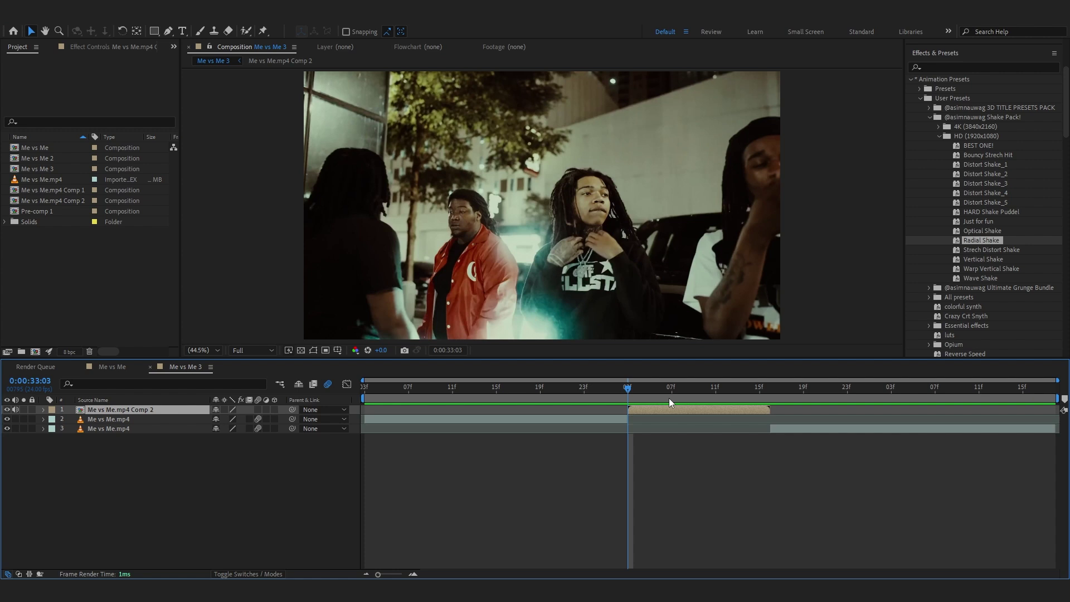
# Step: Time-stretch the pre-composed segment with a stretch factor of 300, held at the layer in-point, and check the playback
pyautogui.rightClick(638, 412)
pyautogui.moveTo(668, 138)
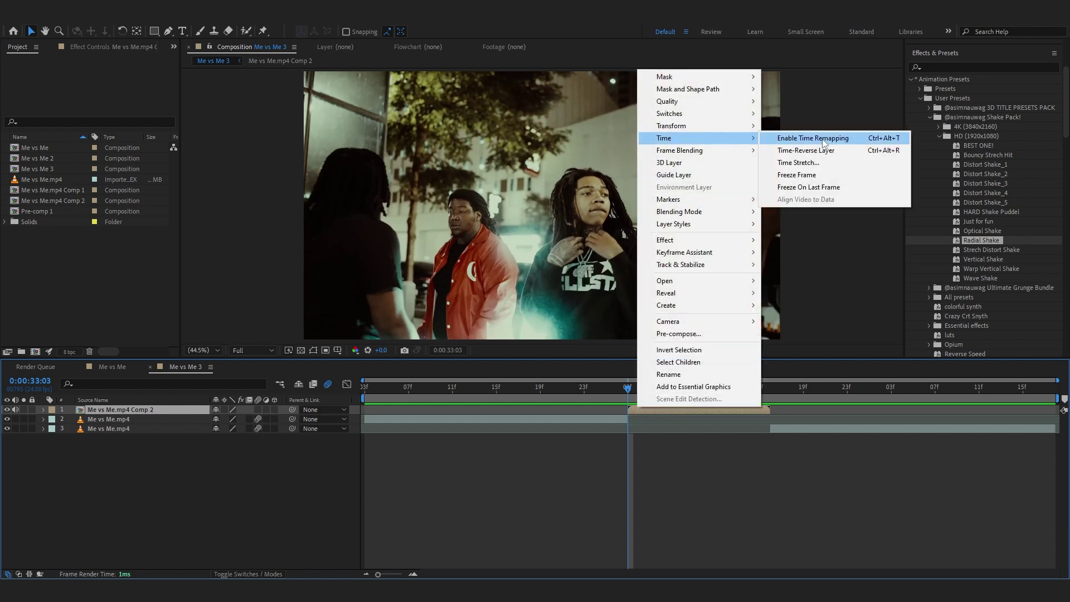
pyautogui.click(823, 162)
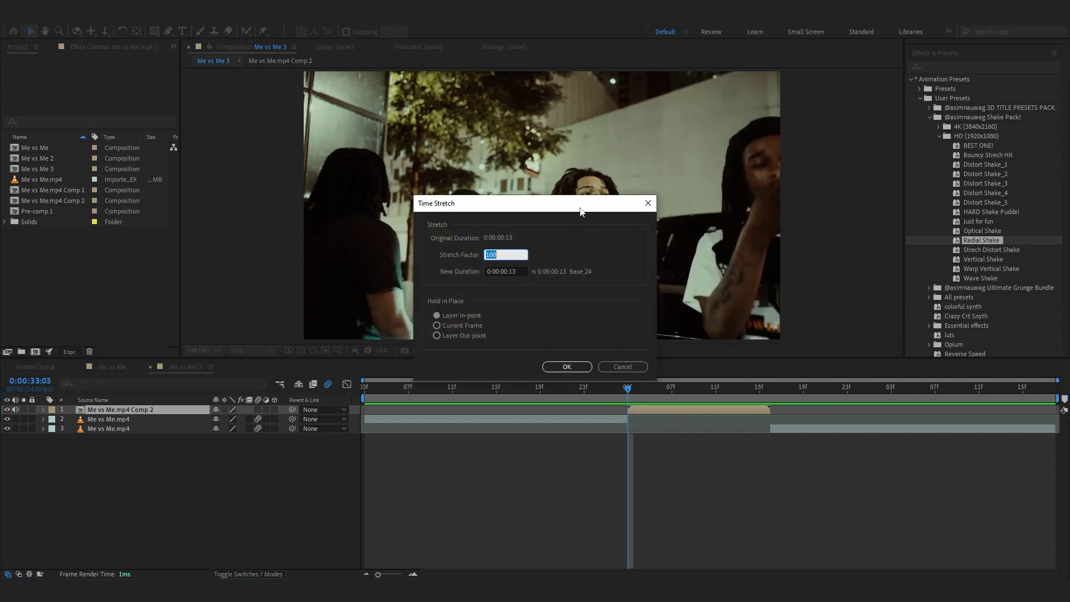
pyautogui.write('300')
pyautogui.press('Return')
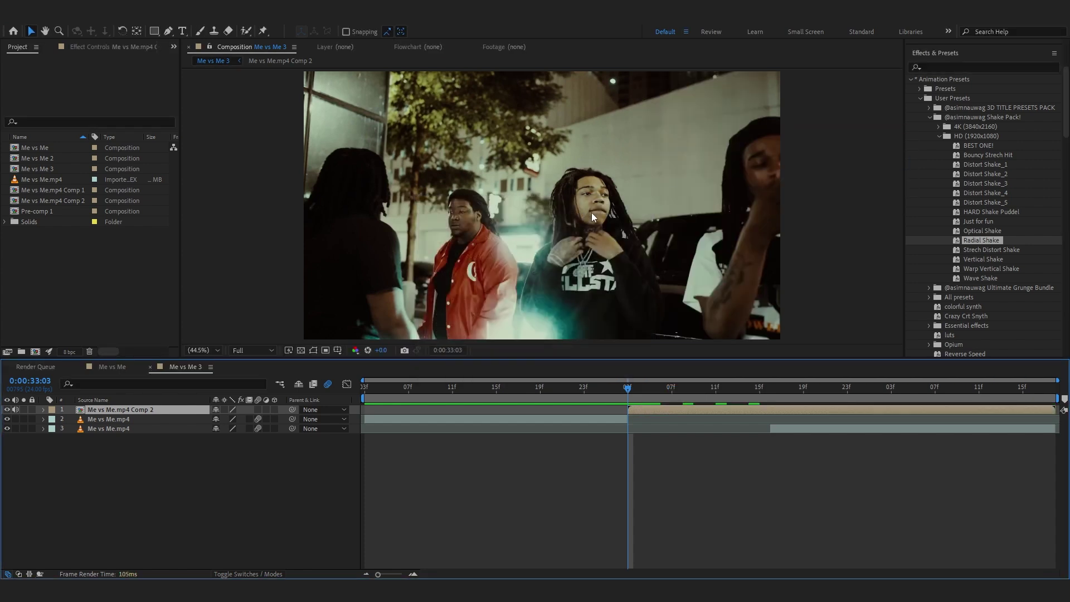
pyautogui.moveTo(635, 398); pyautogui.dragTo(624, 484)
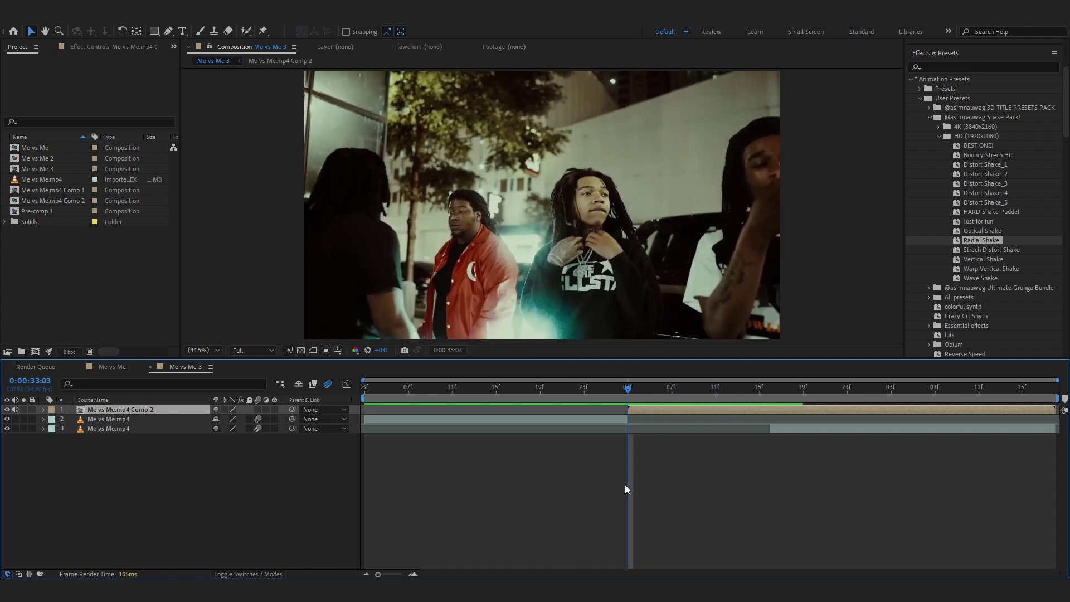
# Step: Enable frame blending on the clip inside the nested composition and preview the slowed segment in Me vs Me 3
pyautogui.doubleClick(132, 410)
pyautogui.click(134, 410)
pyautogui.click(250, 410)
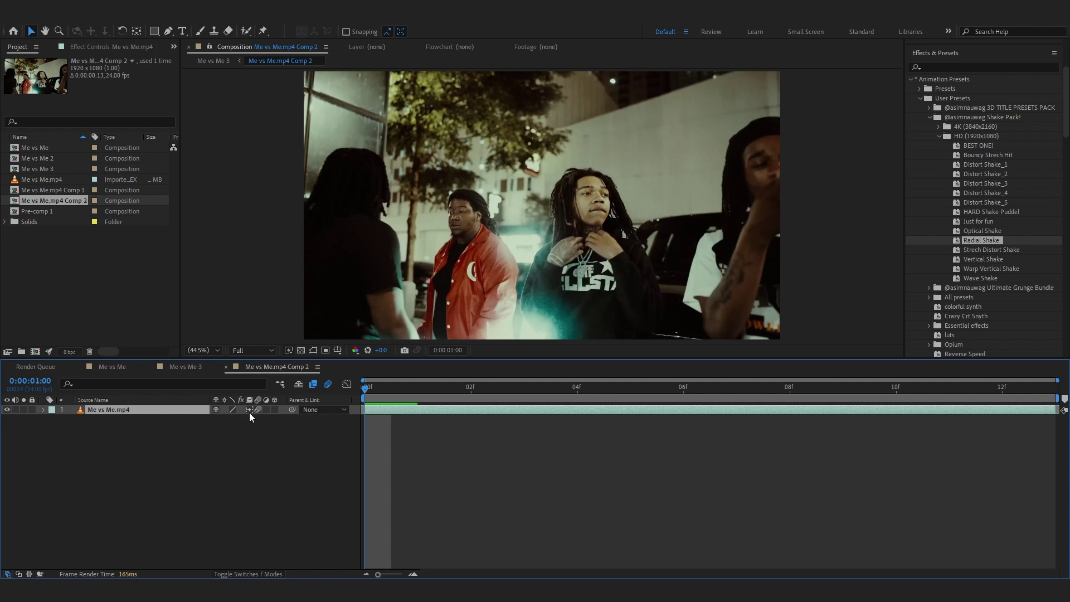
pyautogui.click(185, 366)
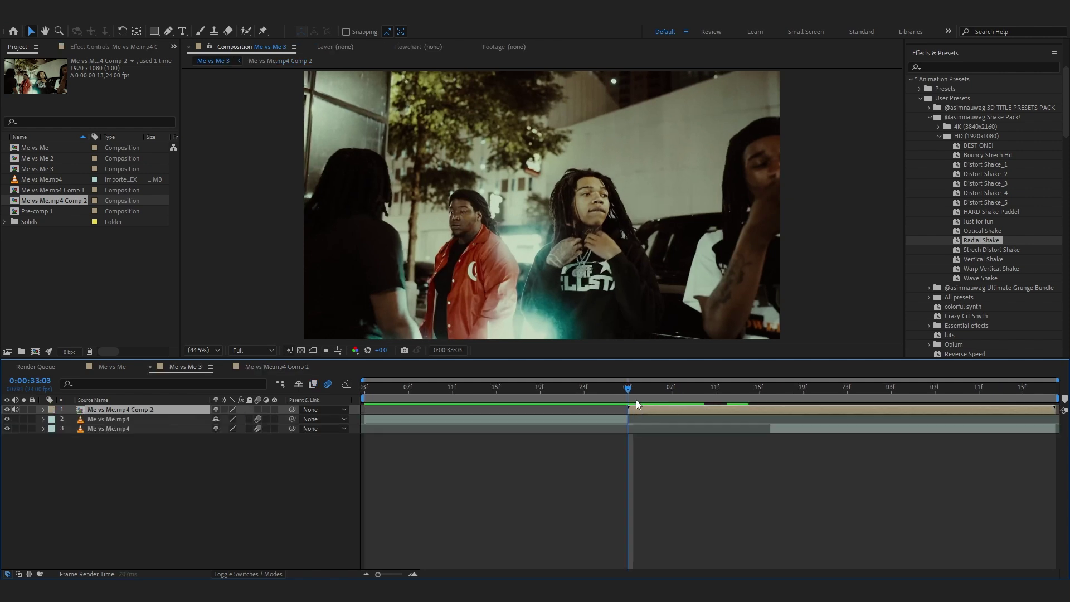
pyautogui.press('space')
pyautogui.press('space')
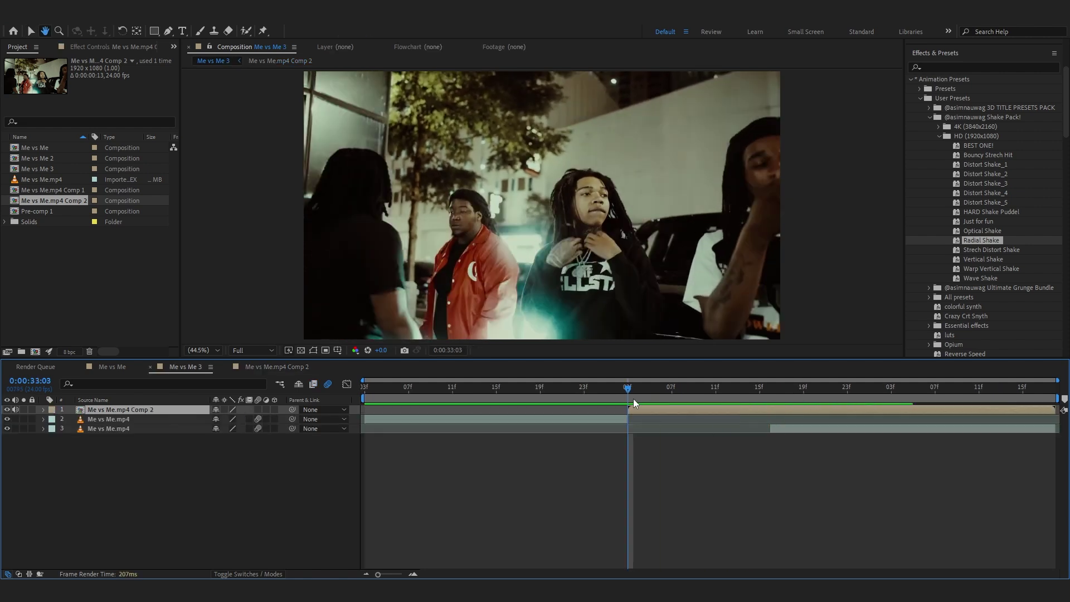
# Step: Undo the frame blending and time stretch, keeping the segment pre-composed
pyautogui.hotkey('ctrl', 'z')
pyautogui.hotkey('ctrl', 'z')
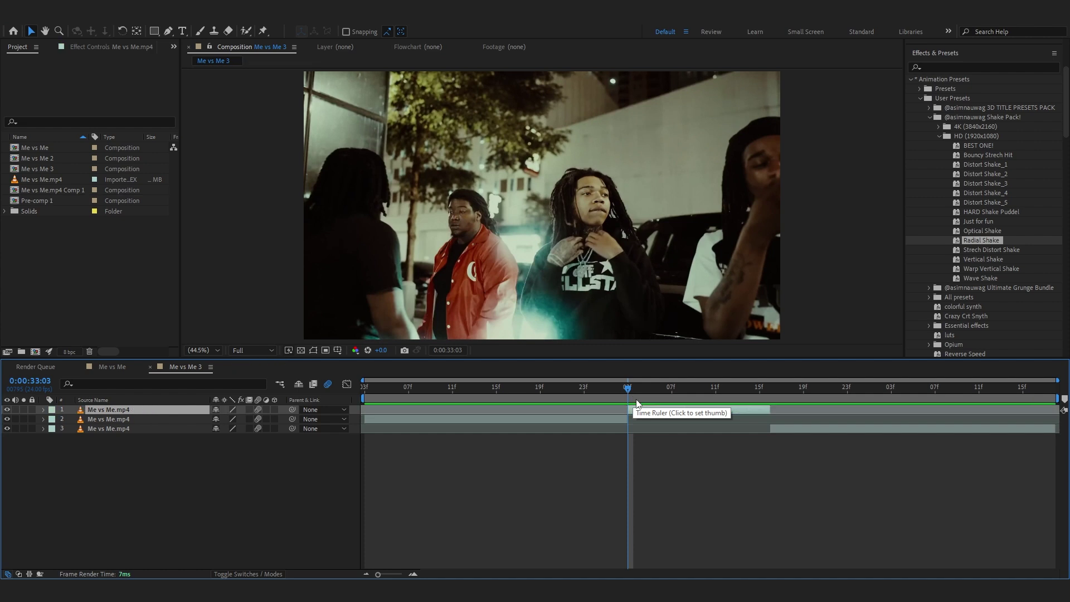
pyautogui.hotkey('ctrl', 'shift', 'z')
# Step: Apply Twixtor Pro to the pre-composed segment, set its Speed to 30%, and check the slow motion
pyautogui.press('F3')
pyautogui.hotkey('ctrl', 'space')
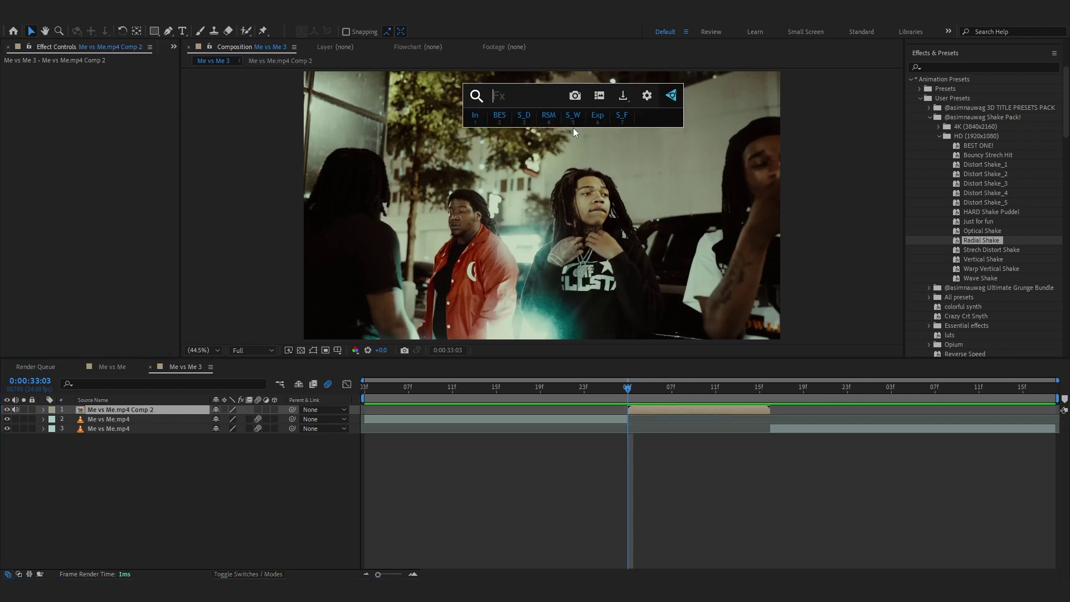
pyautogui.write('twi')
pyautogui.click(583, 155)
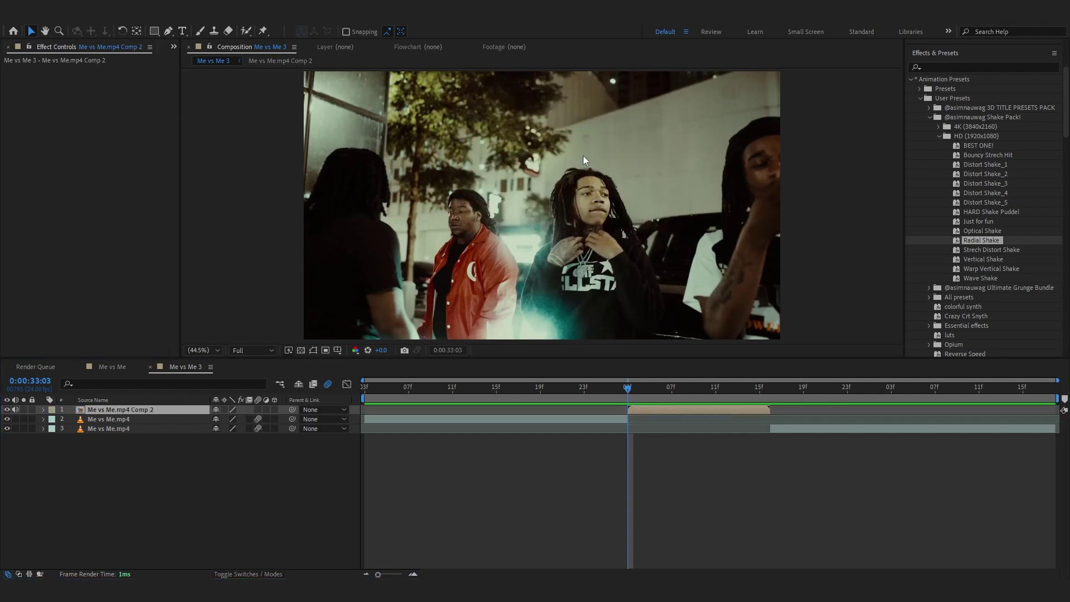
pyautogui.click(105, 260)
pyautogui.write('30')
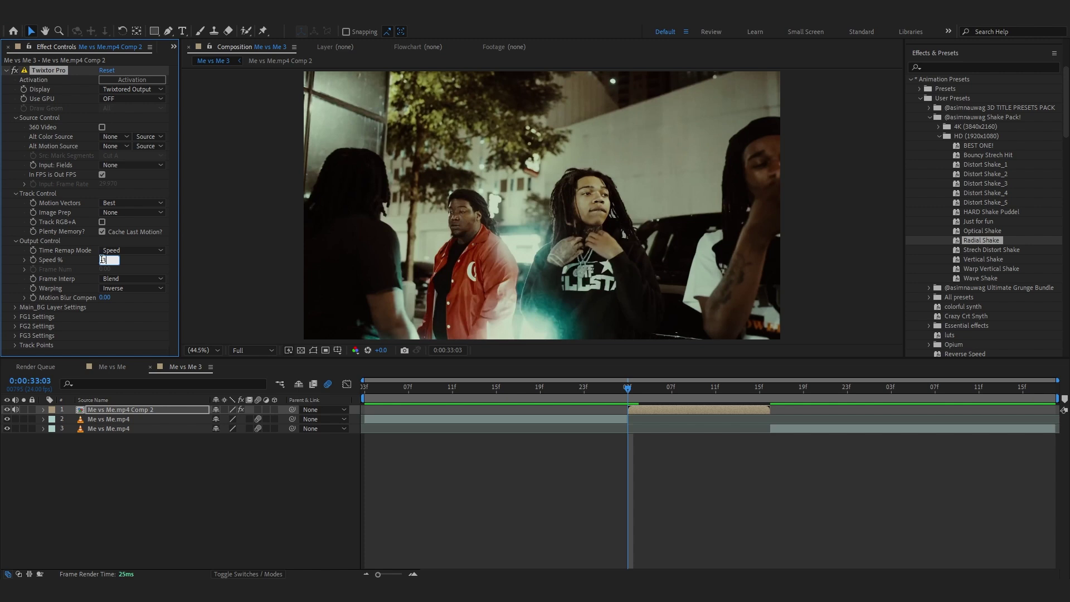
pyautogui.press('Return')
pyautogui.moveTo(613, 389)
pyautogui.mouseDown()
pyautogui.moveTo(702, 407)
pyautogui.moveTo(722, 426)
pyautogui.moveTo(603, 437)
pyautogui.moveTo(630, 398)
pyautogui.mouseUp()
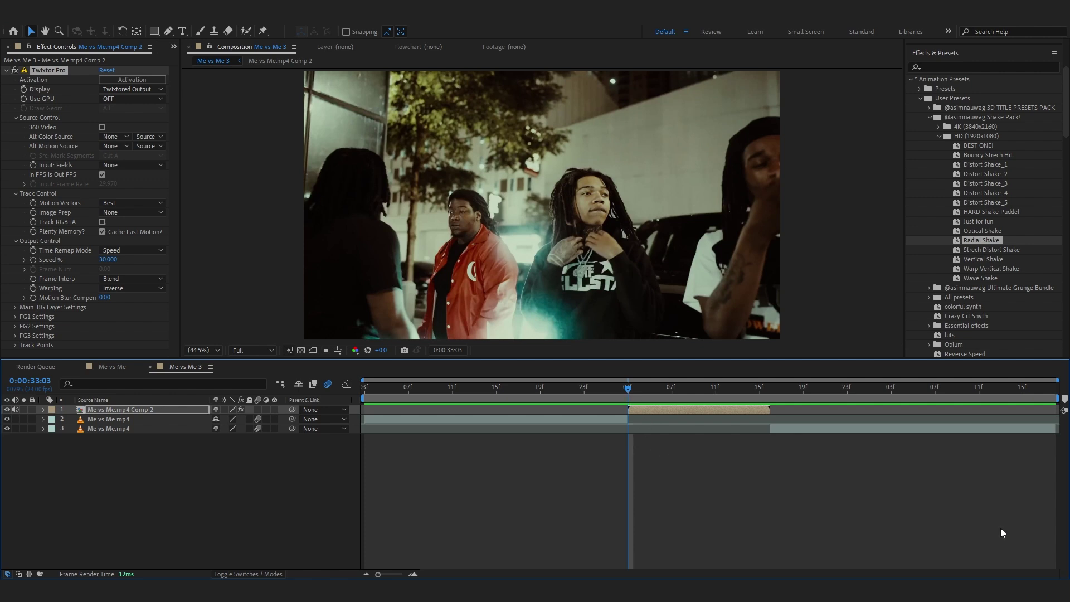
# Step: Pre-compose the Twixtor segment together with the Me vs Me.mp4 layer that precedes it
pyautogui.click(99, 410)
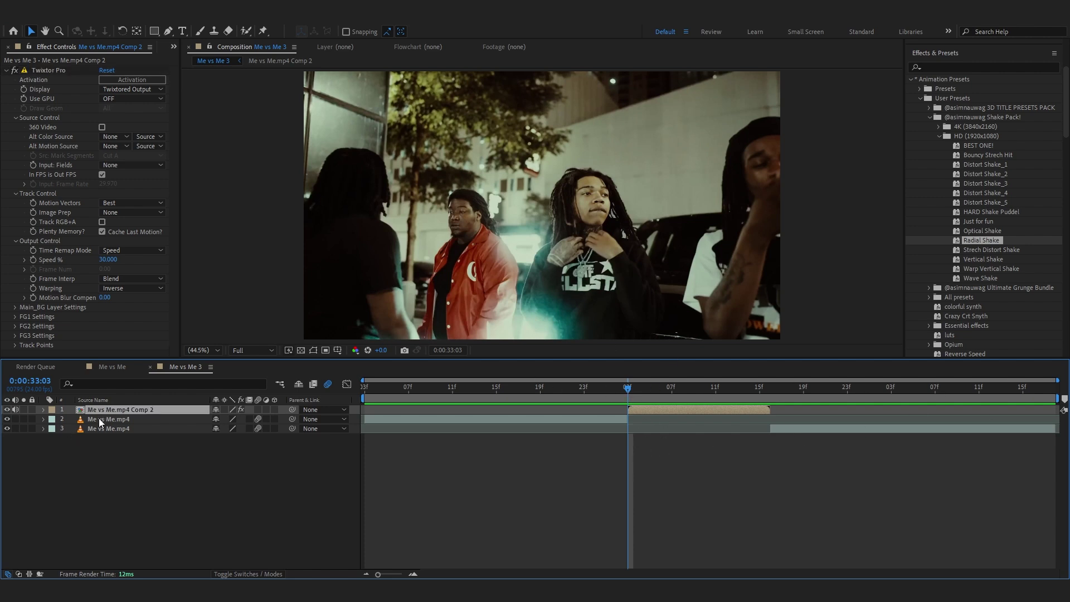
pyautogui.keyDown('ctrl'); pyautogui.click(486, 419); pyautogui.keyUp('ctrl')
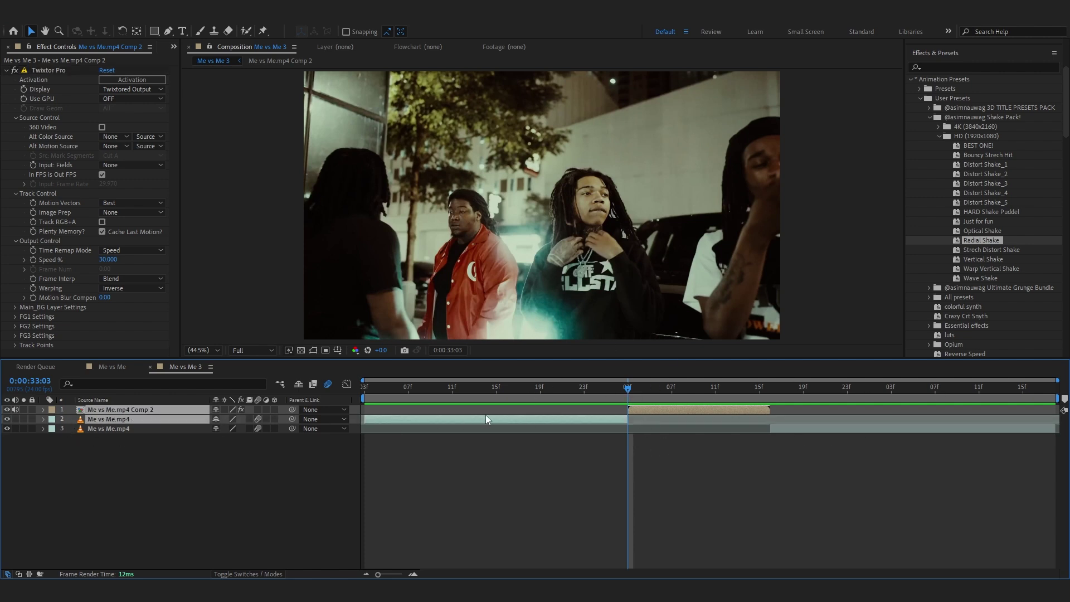
pyautogui.moveTo(538, 387); pyautogui.dragTo(618, 412)
pyautogui.rightClick(618, 413)
pyautogui.click(637, 342)
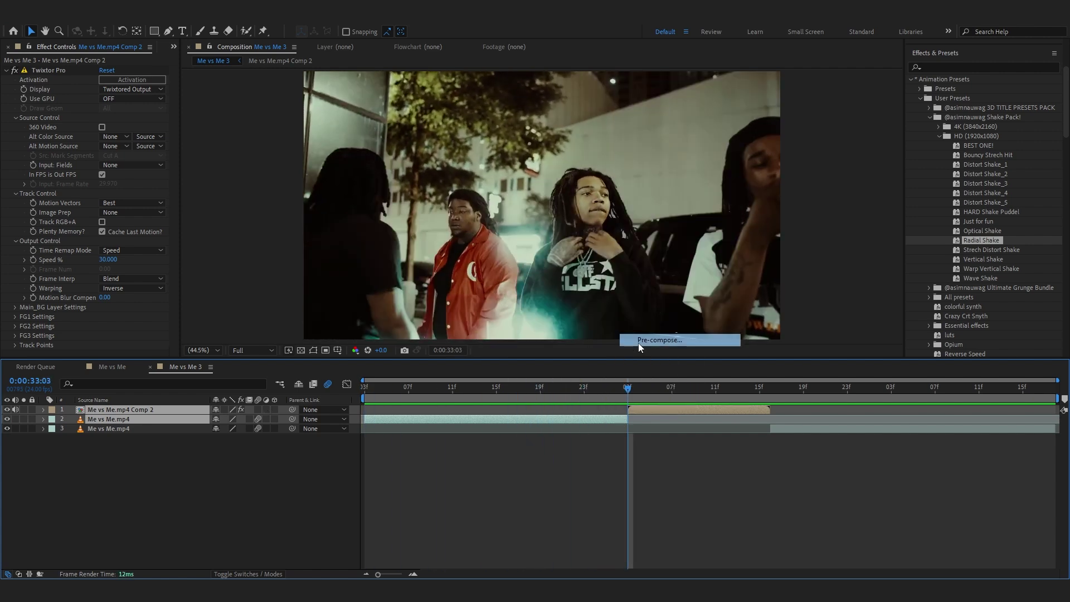
pyautogui.click(577, 305)
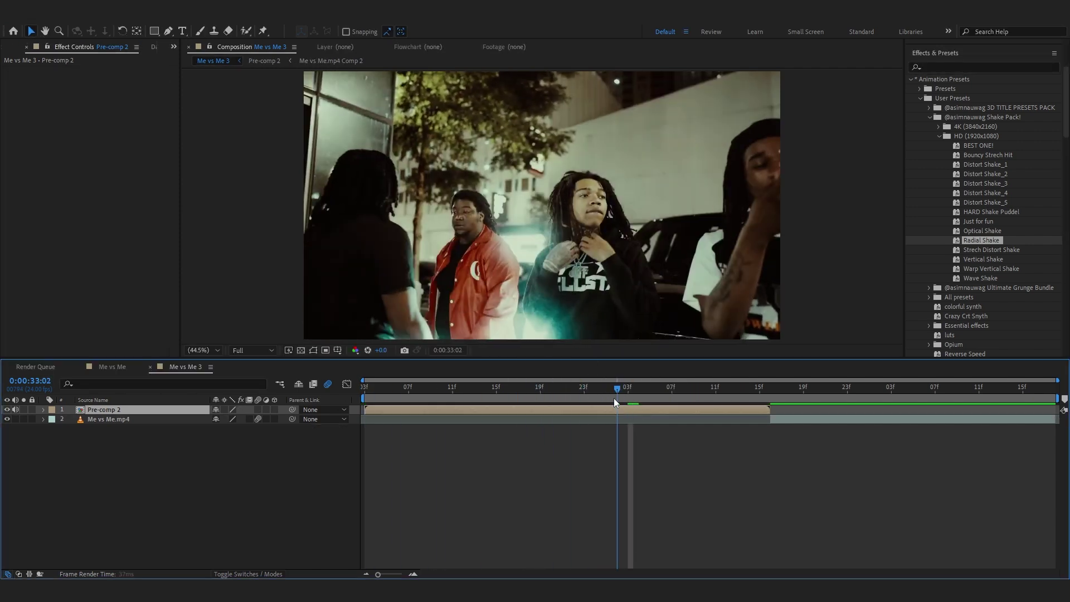
# Step: Add a composition marker at 0:00:33:03 and move Pre-comp 2's anchor point onto the face of the man in the black hoodie
pyautogui.moveTo(629, 410)
pyautogui.mouseDown()
pyautogui.moveTo(657, 407)
pyautogui.moveTo(629, 413)
pyautogui.mouseUp()
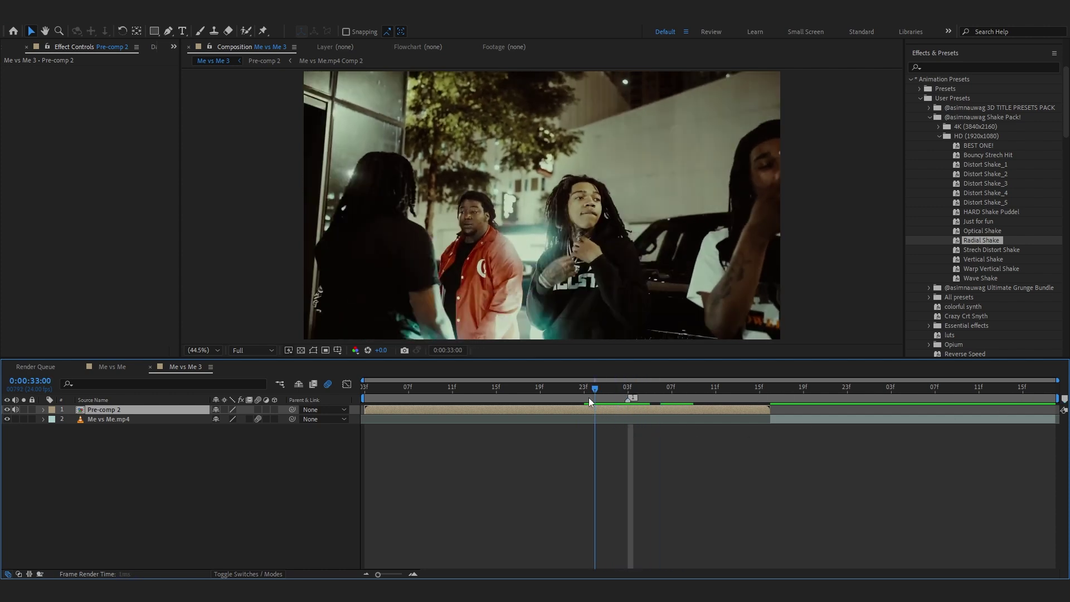
pyautogui.click(313, 351)
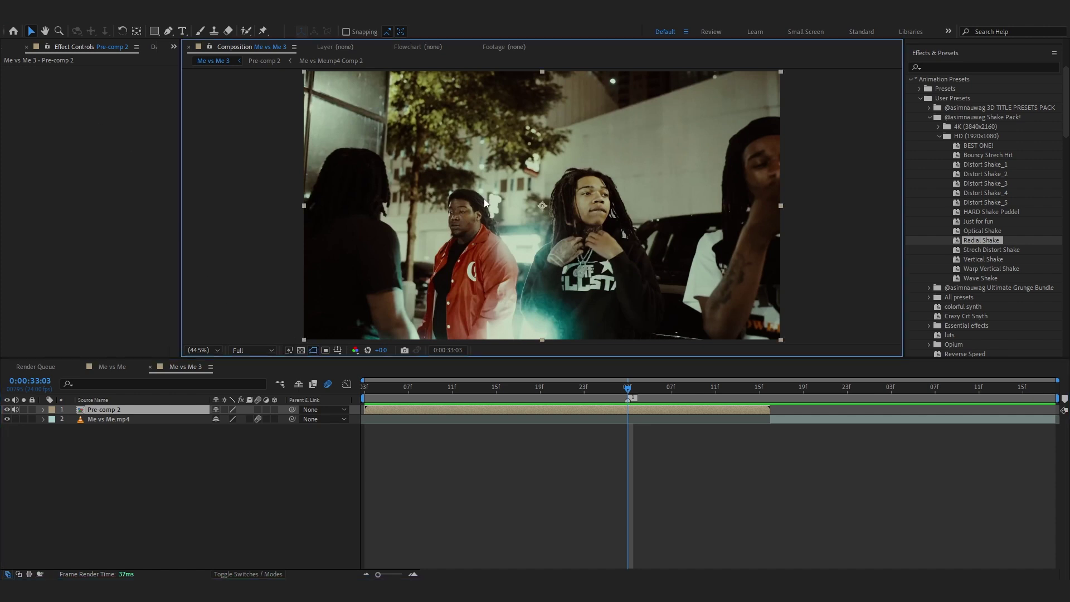
pyautogui.press('h')
pyautogui.scroll(3, 490, 209)
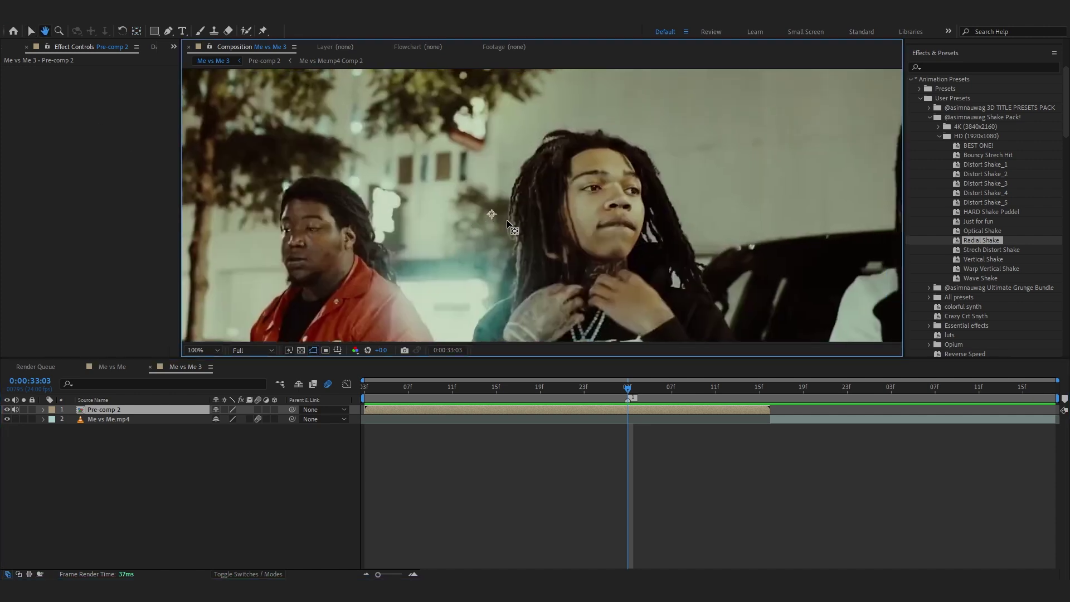
pyautogui.press('y')
pyautogui.moveTo(494, 216); pyautogui.dragTo(596, 211)
pyautogui.scroll(-1, 620, 196)
# Step: Add a 100% Scale keyframe to Pre-comp 2 and place it at 0:00:32:21
pyautogui.click(161, 412)
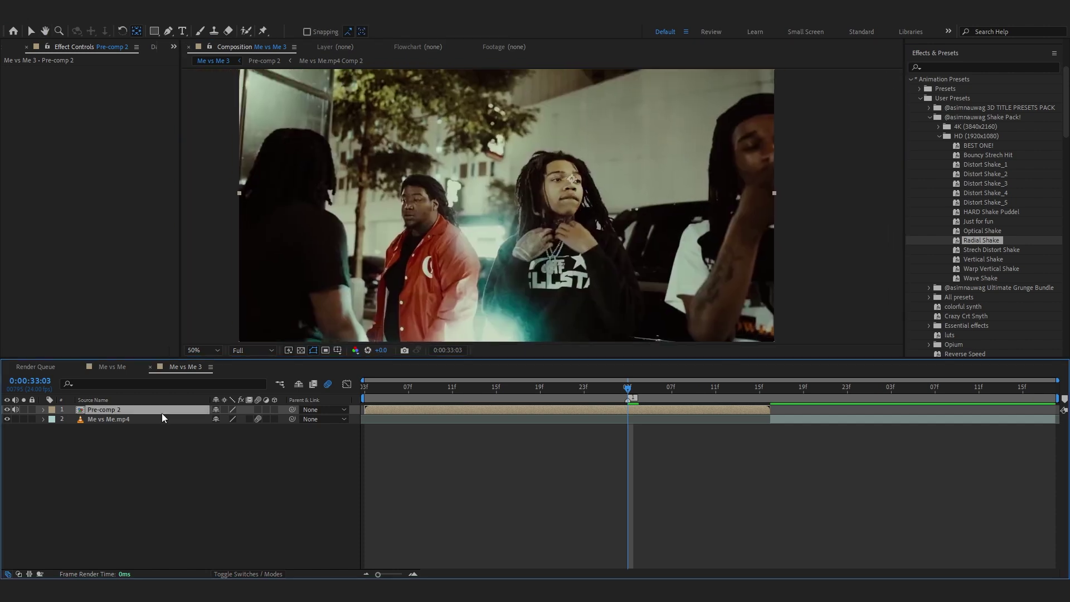
pyautogui.hotkey('alt', 'shift', 's')
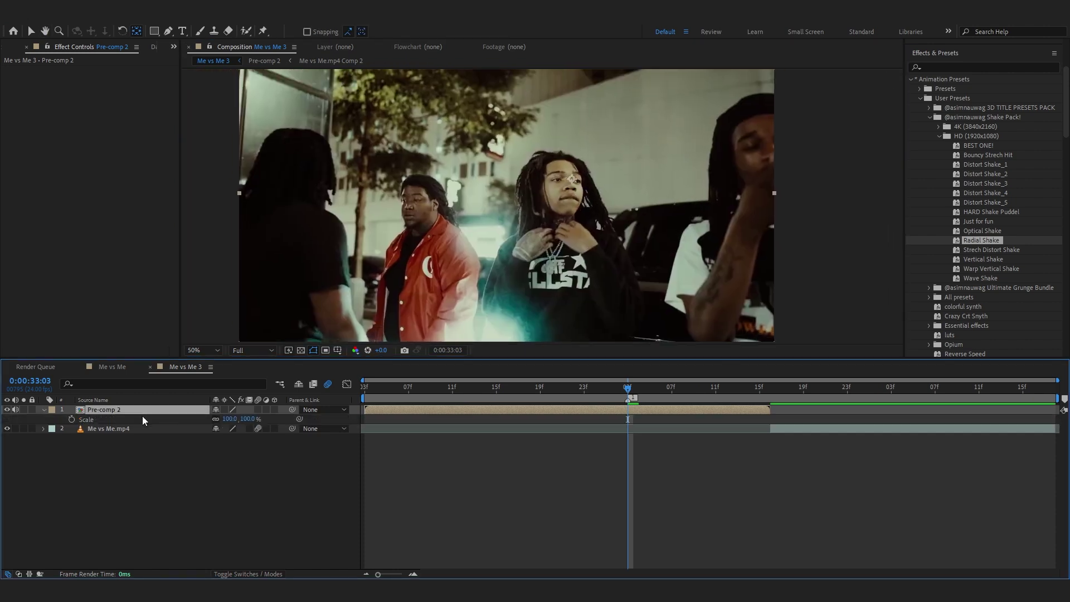
pyautogui.click(142, 419)
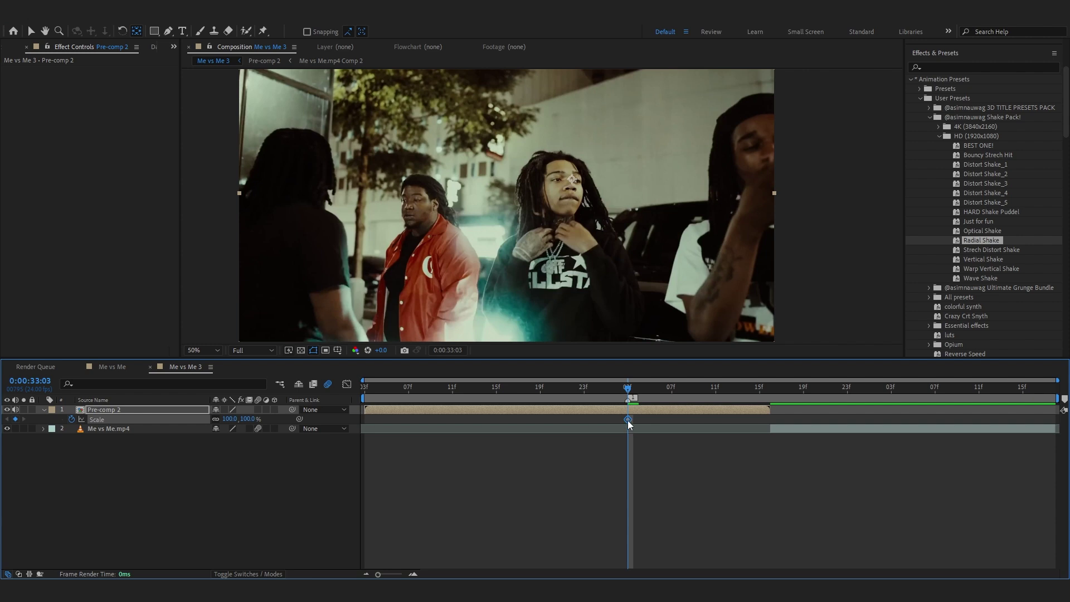
pyautogui.moveTo(629, 422); pyautogui.dragTo(561, 428)
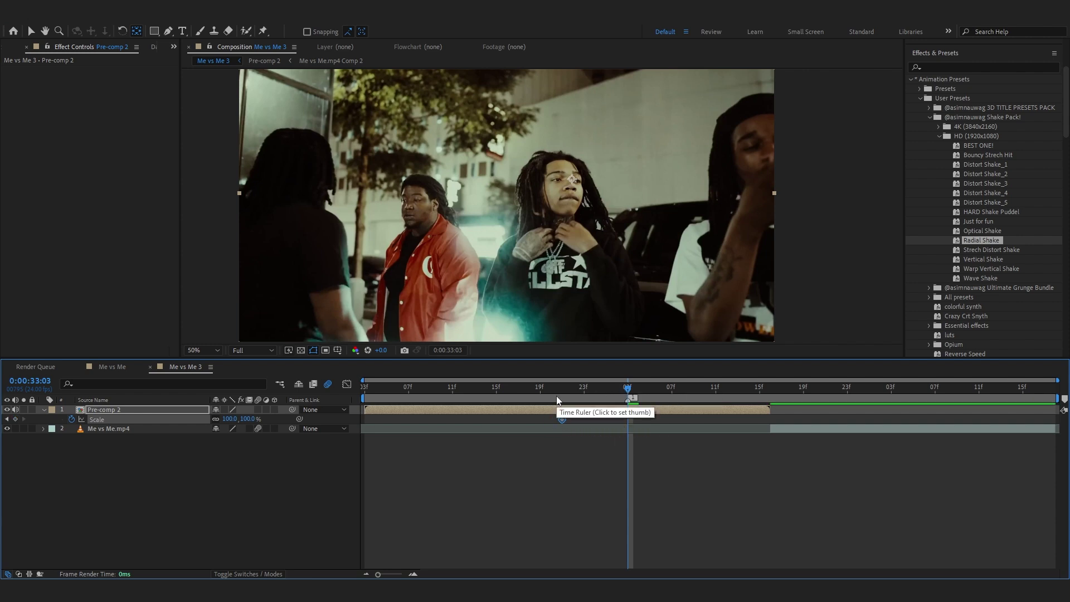
# Step: Add a second Scale keyframe of 148% at 0:00:33:10 on Pre-comp 2
pyautogui.press('space')
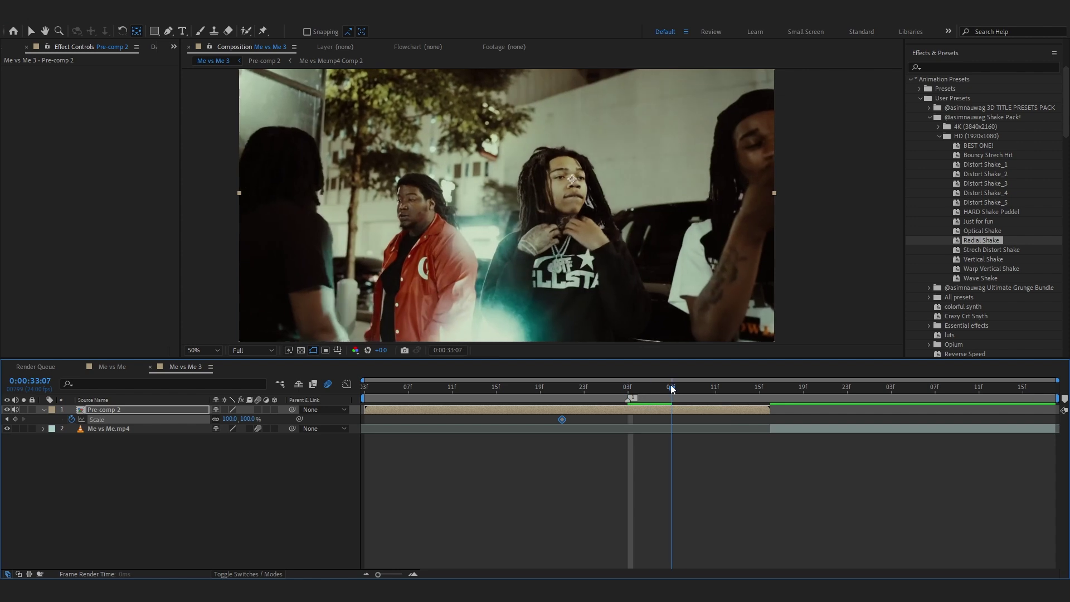
pyautogui.moveTo(230, 419); pyautogui.dragTo(266, 432)
pyautogui.moveTo(538, 420); pyautogui.dragTo(753, 424)
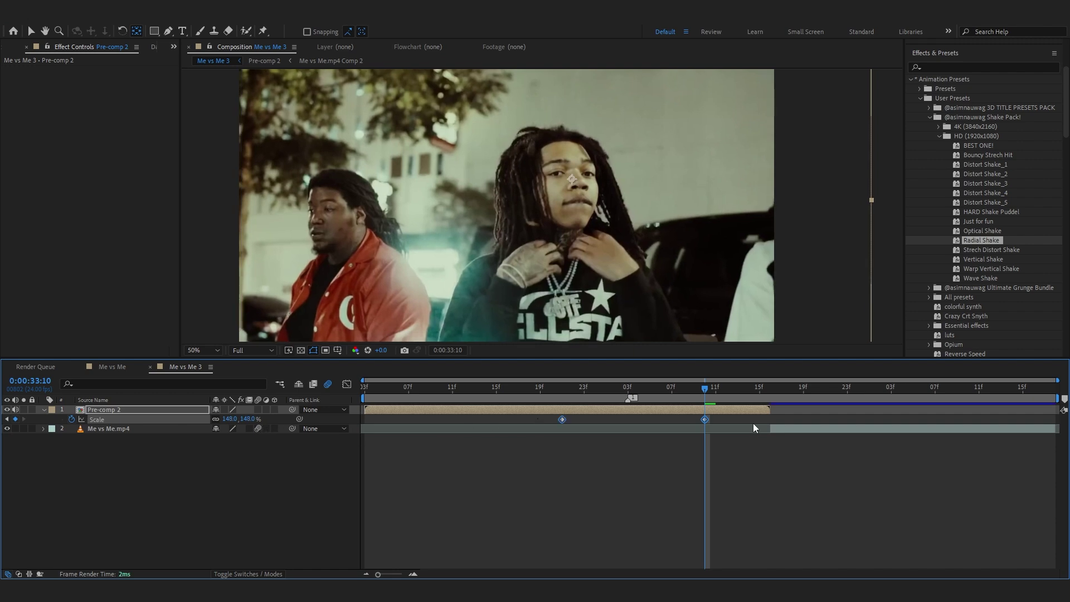
# Step: Reshape the eased Scale keyframes in the value graph into a steep S-curve centred near the 0:00:33:03 marker
pyautogui.click(626, 393)
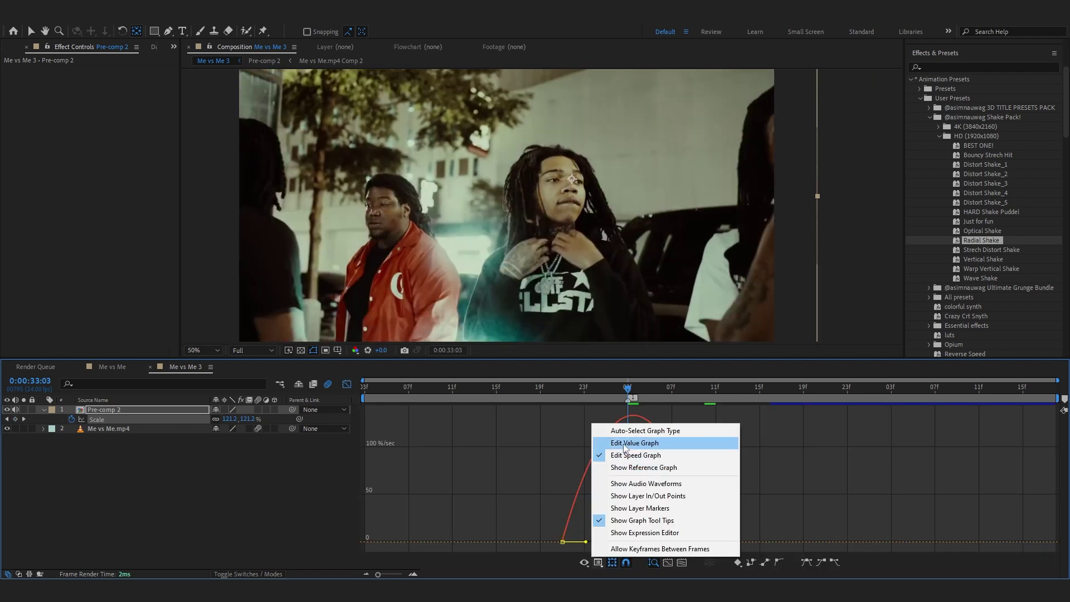
pyautogui.click(623, 445)
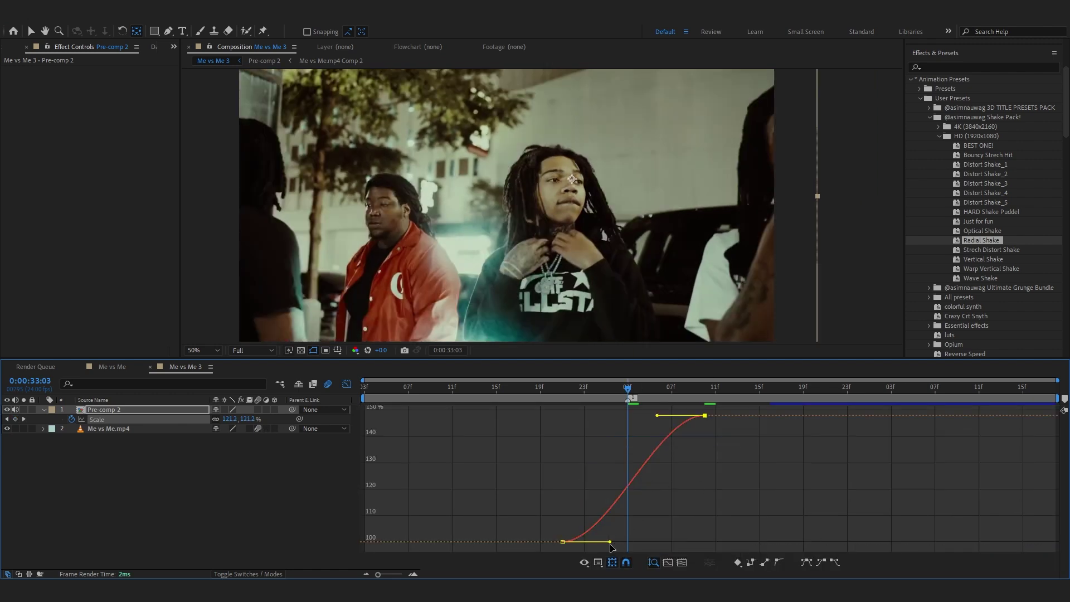
pyautogui.moveTo(611, 542); pyautogui.dragTo(674, 541)
pyautogui.moveTo(657, 415); pyautogui.dragTo(573, 415)
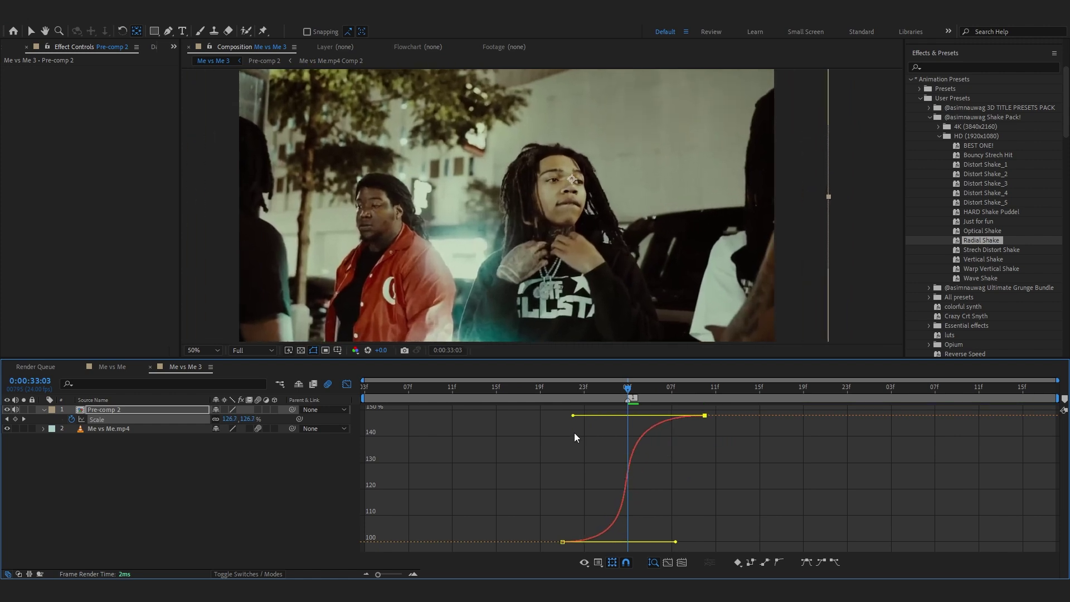
pyautogui.moveTo(626, 390); pyautogui.dragTo(672, 396)
pyautogui.moveTo(675, 541); pyautogui.dragTo(644, 541)
pyautogui.moveTo(573, 416); pyautogui.dragTo(737, 402)
pyautogui.click(584, 400)
pyautogui.click(346, 384)
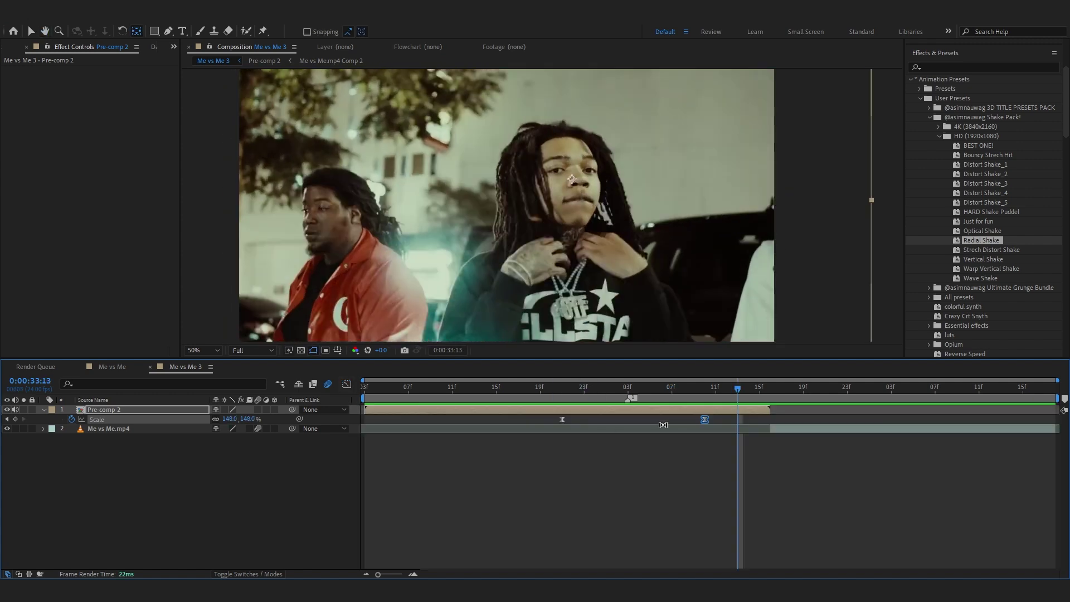
# Step: Spread the Scale keyframes to 0:00:32:19 and 0:00:33:11 and preview the zoom
pyautogui.click(697, 419)
pyautogui.click(704, 420)
pyautogui.moveTo(707, 420); pyautogui.dragTo(741, 421)
pyautogui.moveTo(625, 394); pyautogui.dragTo(632, 396)
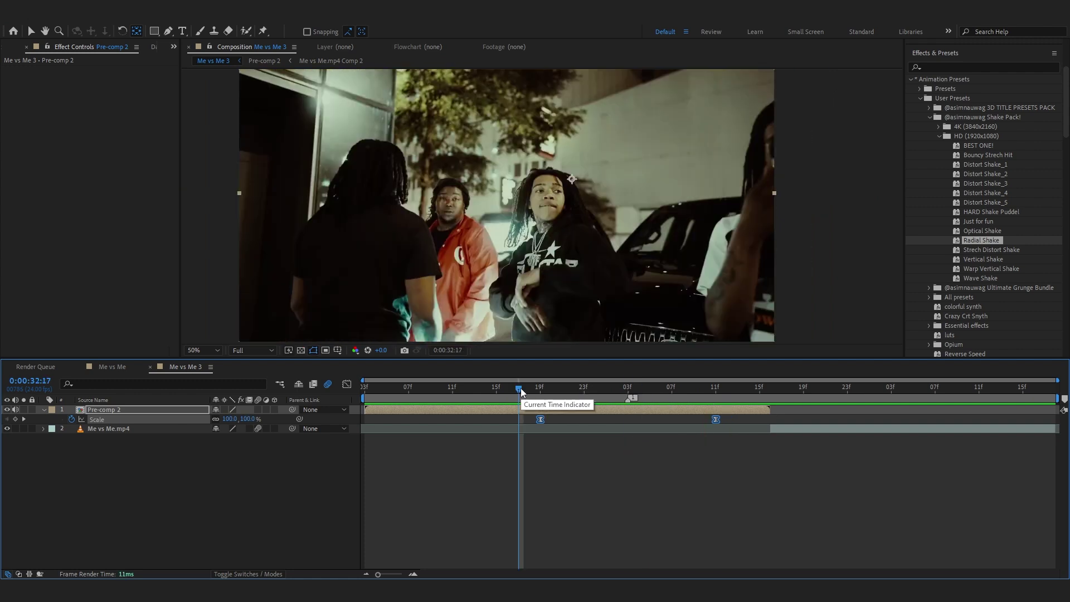
pyautogui.press('space')
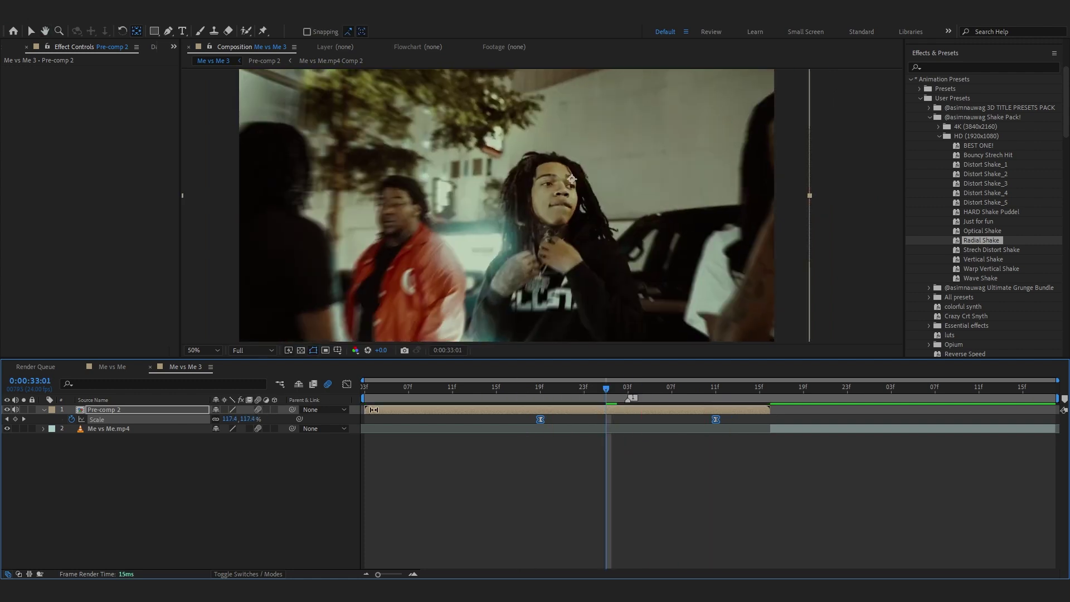
# Step: Add a new adjustment layer above Pre-comp 2 and apply the Radial Shake preset to it at the 0:00:33:03 marker
pyautogui.click(509, 389)
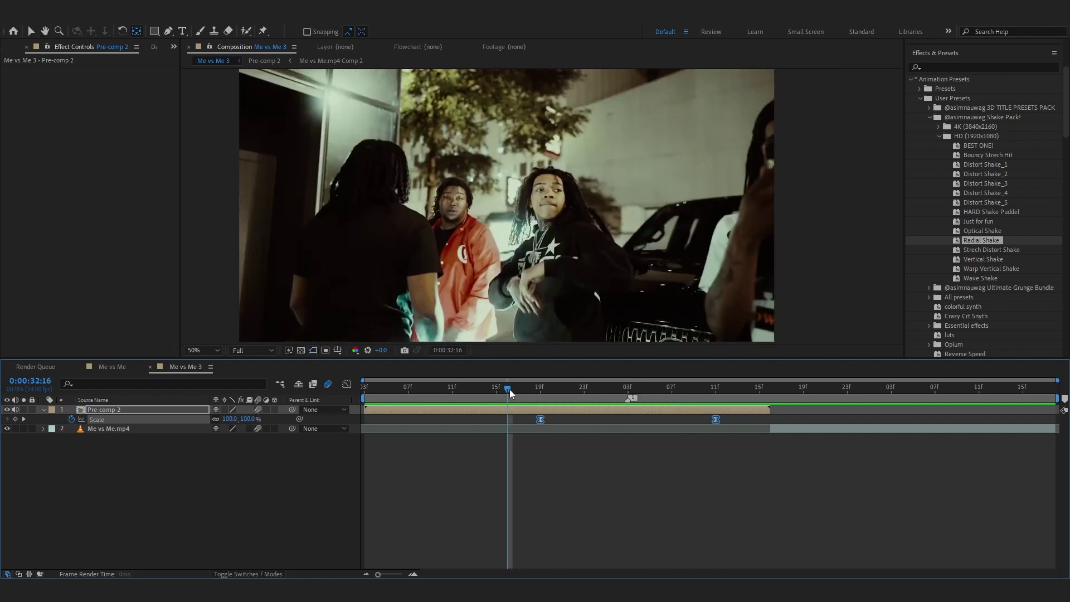
pyautogui.click(627, 398)
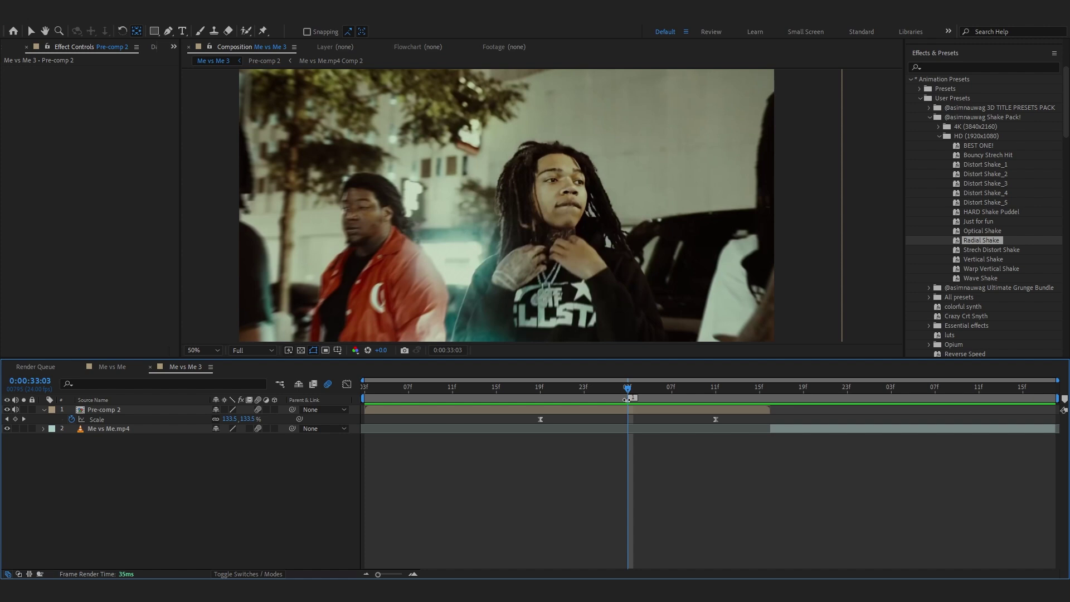
pyautogui.rightClick(577, 478)
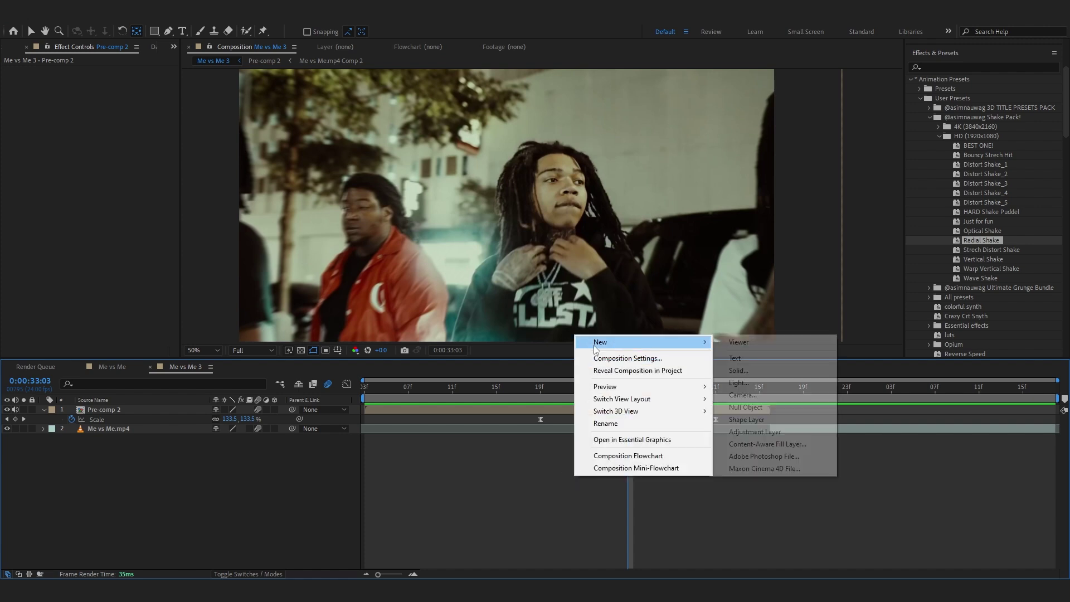
pyautogui.moveTo(691, 343)
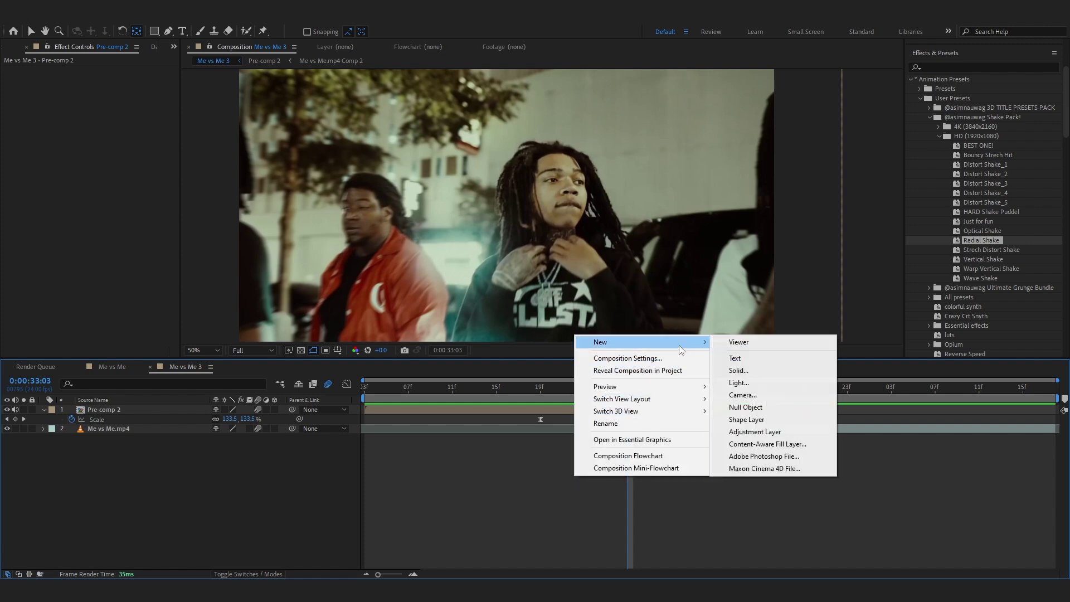
pyautogui.click(741, 431)
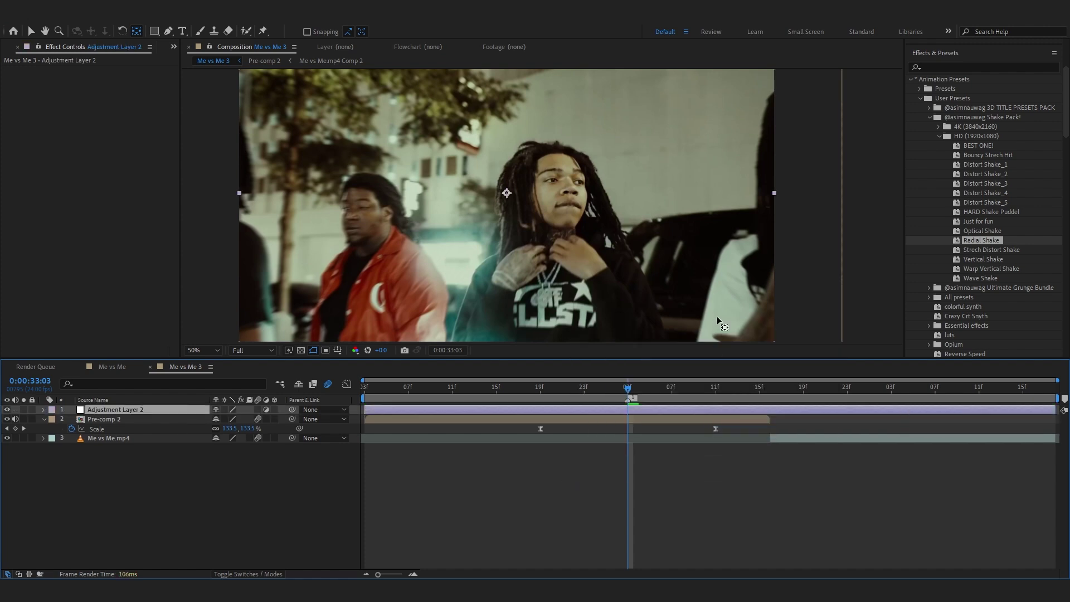
pyautogui.doubleClick(978, 243)
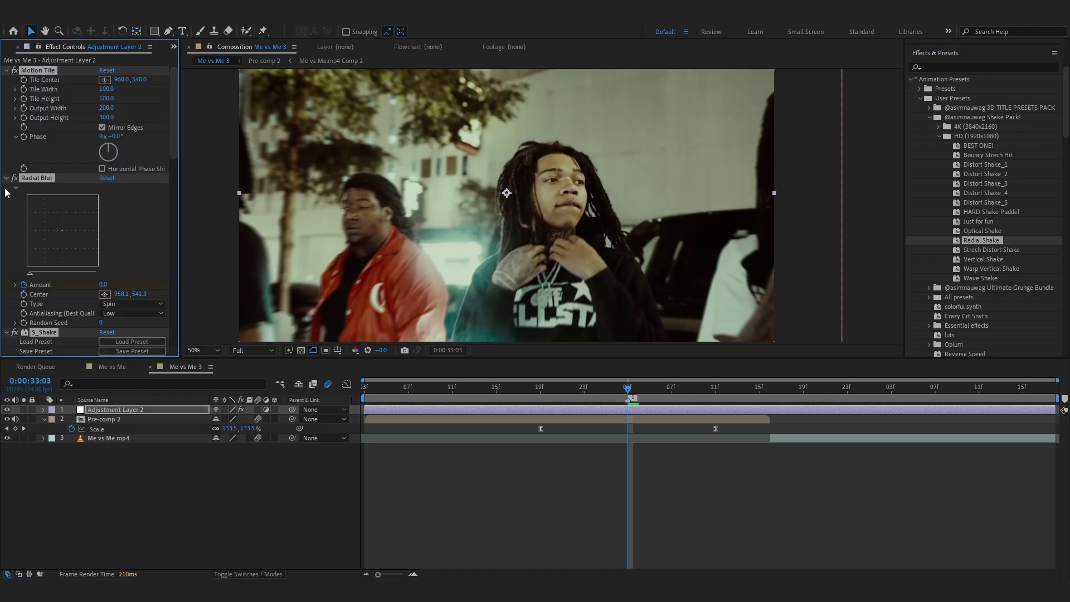
pyautogui.hotkey('ctrl', 'space')
pyautogui.write('shake')
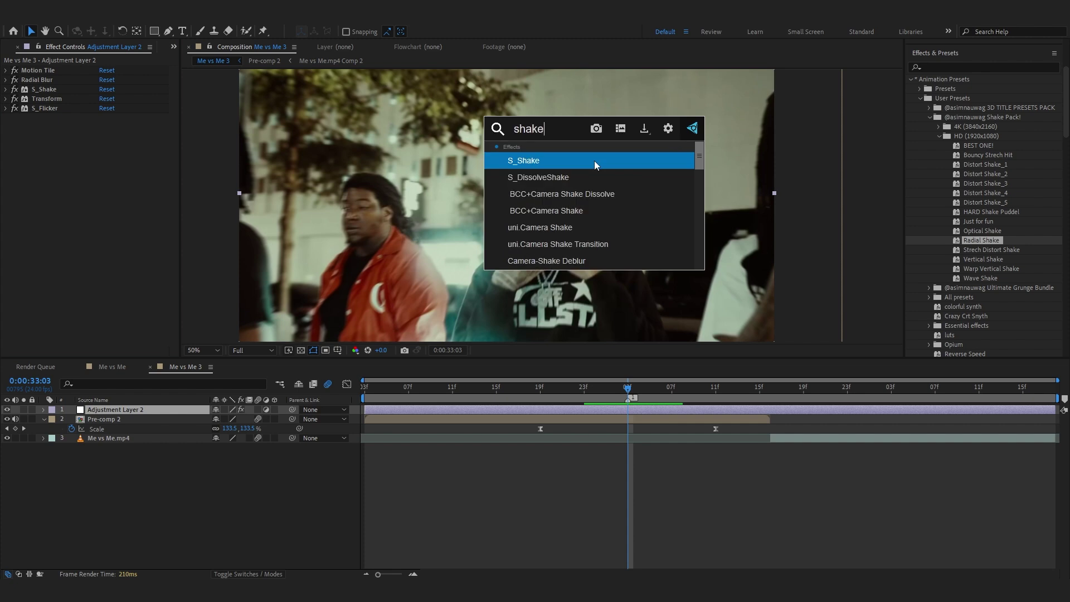
pyautogui.hotkey('ctrl', 'a')
pyautogui.write('w')
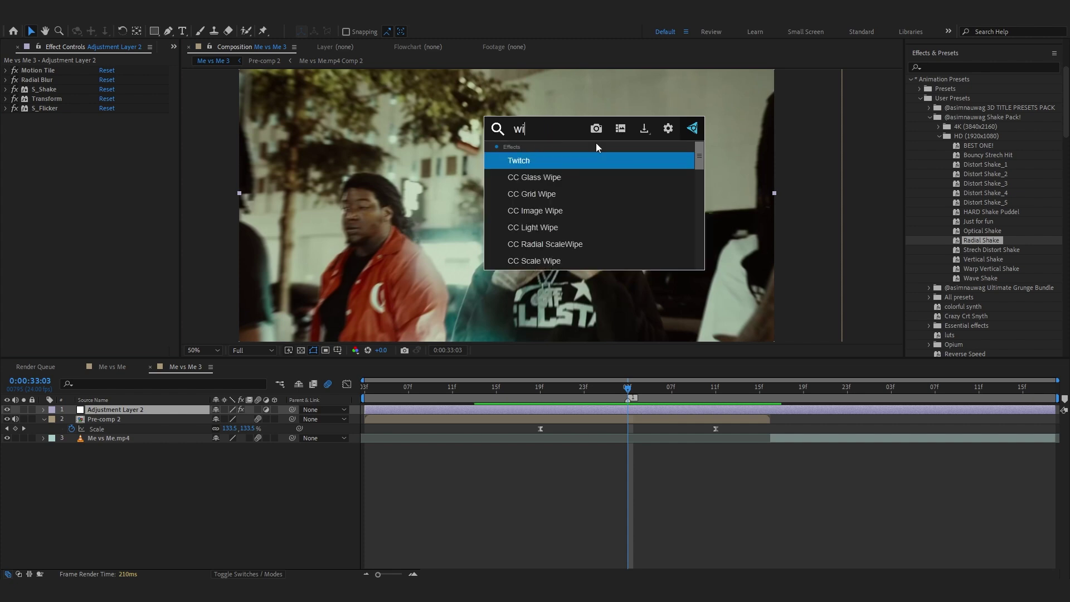
pyautogui.write('iggle')
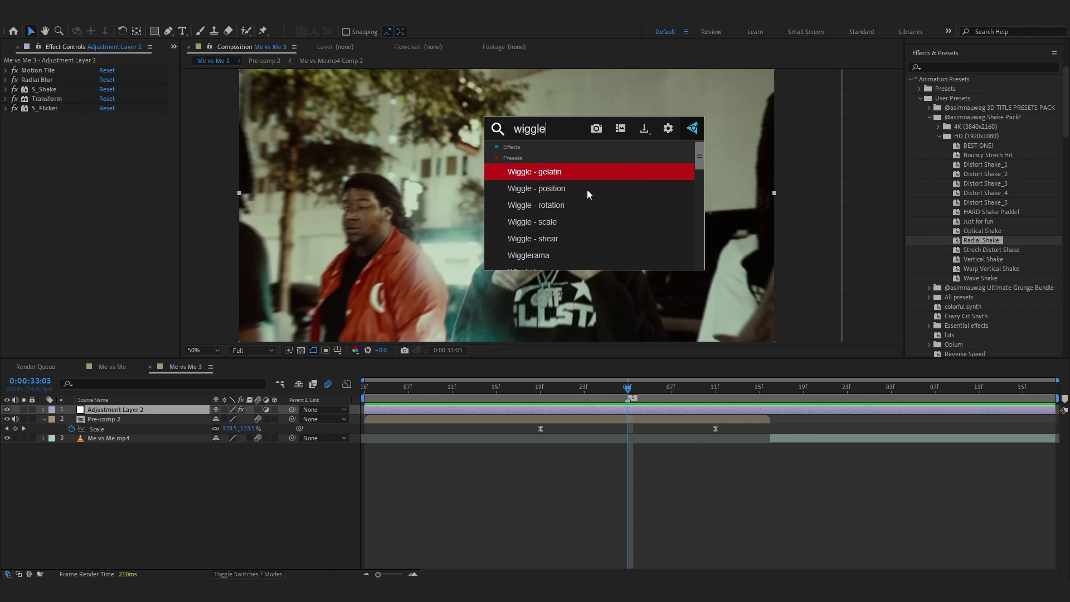
pyautogui.press('Escape')
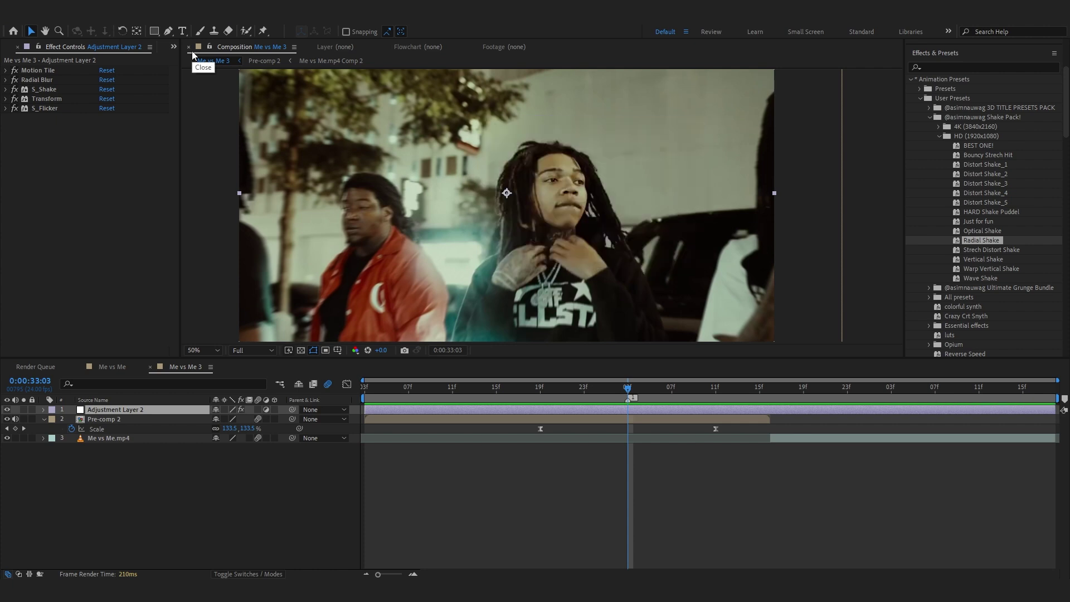
# Step: Shift all the preset's keyframes on Adjustment Layer 2 earlier so the second keyframes line up with the 0:00:33:03 marker
pyautogui.press('u')
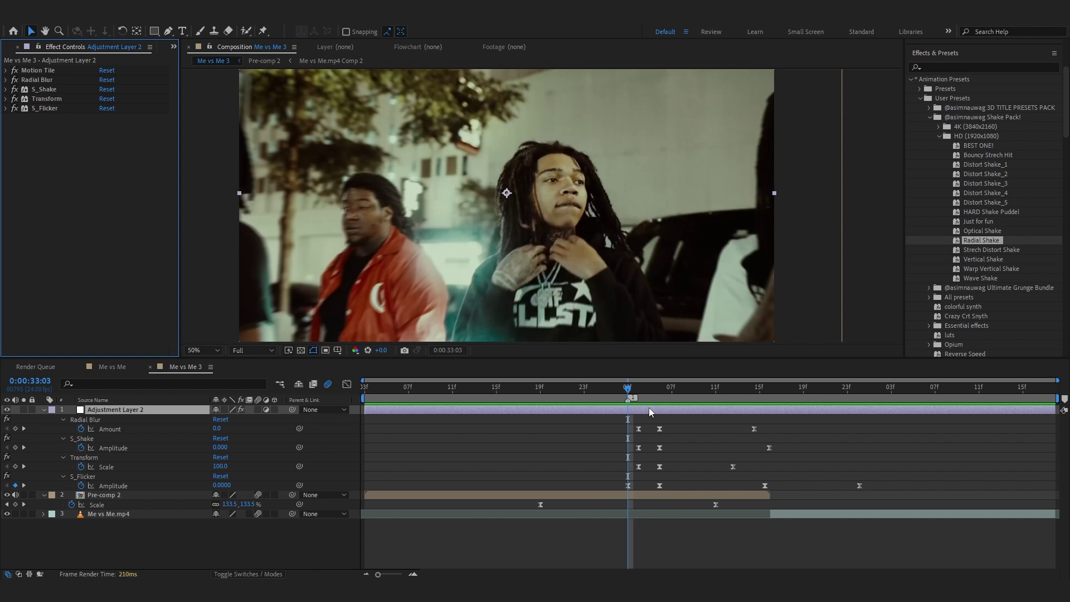
pyautogui.moveTo(607, 417); pyautogui.dragTo(869, 493)
pyautogui.moveTo(859, 485); pyautogui.dragTo(827, 487)
pyautogui.click(626, 447)
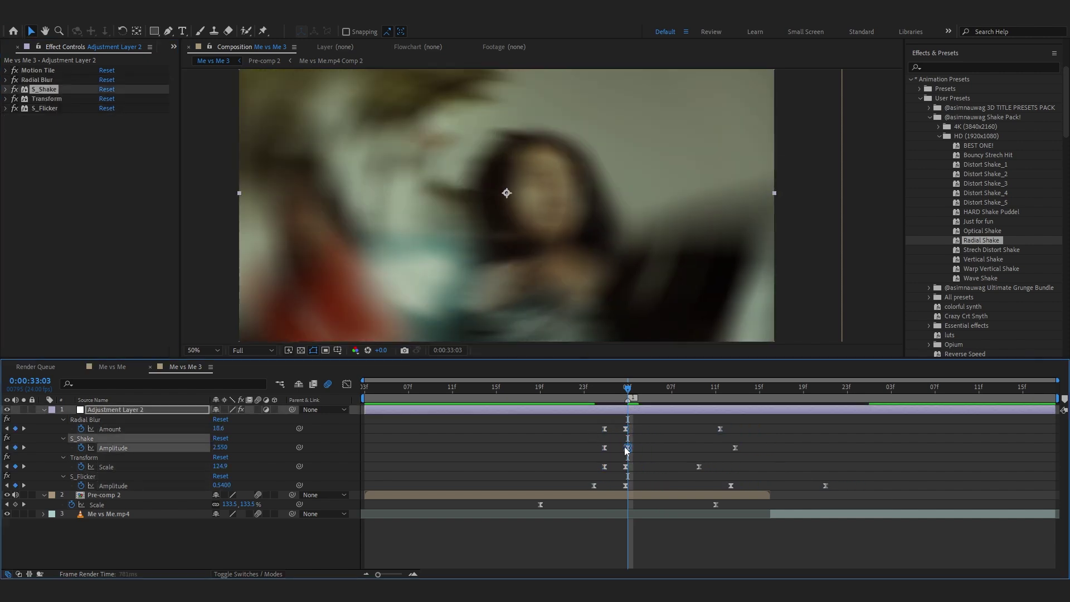
# Step: Delete the Transform effect from Adjustment Layer 2 and preview the shake over the zoom
pyautogui.click(85, 458)
pyautogui.press('Delete')
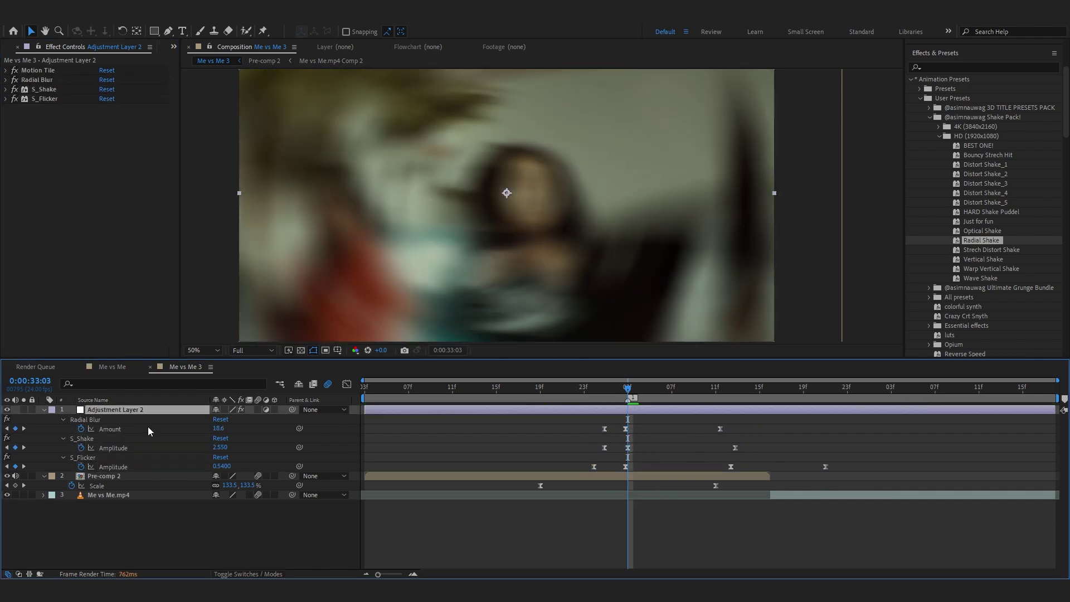
pyautogui.press('=')
pyautogui.click(220, 447)
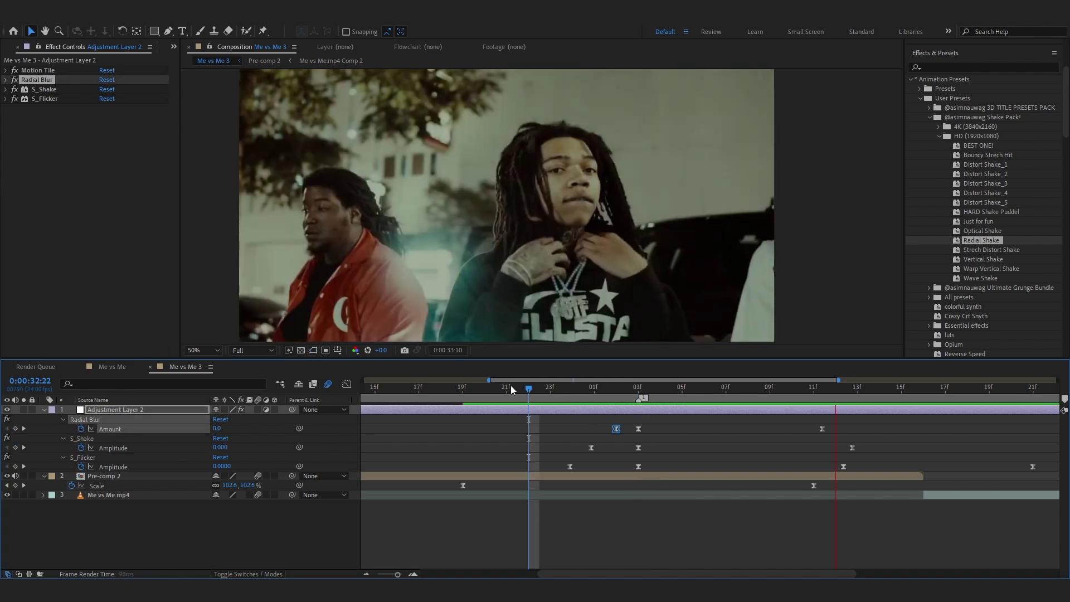
pyautogui.click(511, 387)
pyautogui.press('space')
pyautogui.press('space')
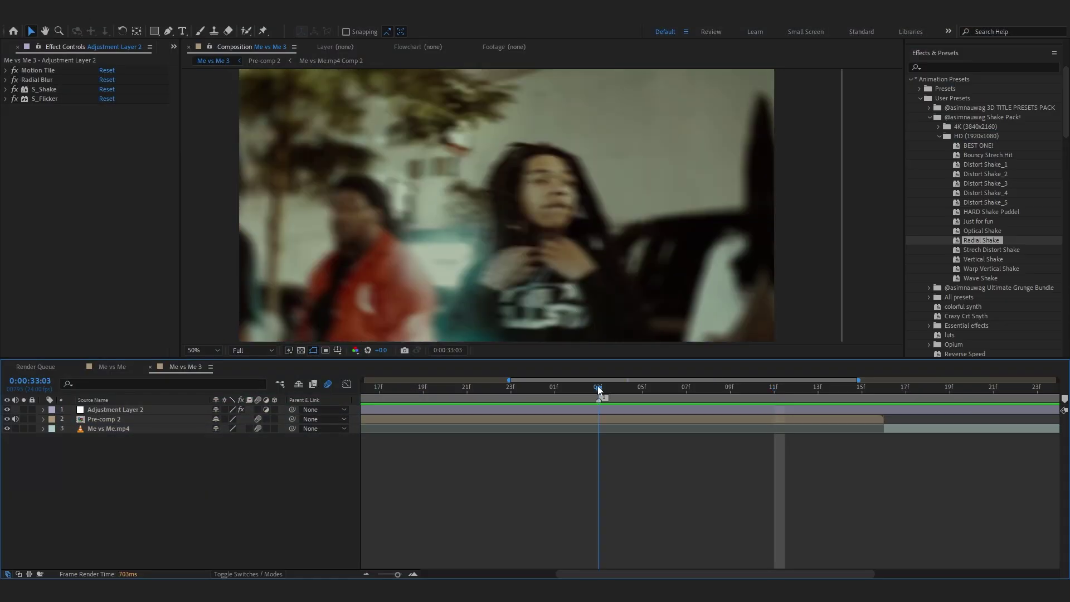
# Step: Duplicate Pre-comp 2 and trim the upper copy so that it starts at 0:00:33:15
pyautogui.click(581, 423)
pyautogui.press('o')
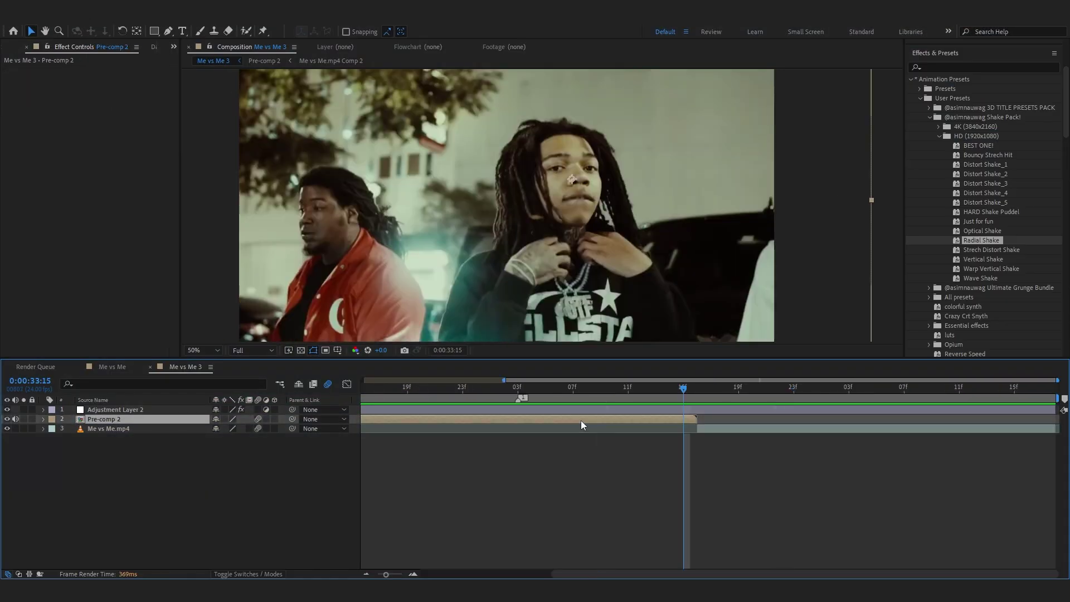
pyautogui.press('space')
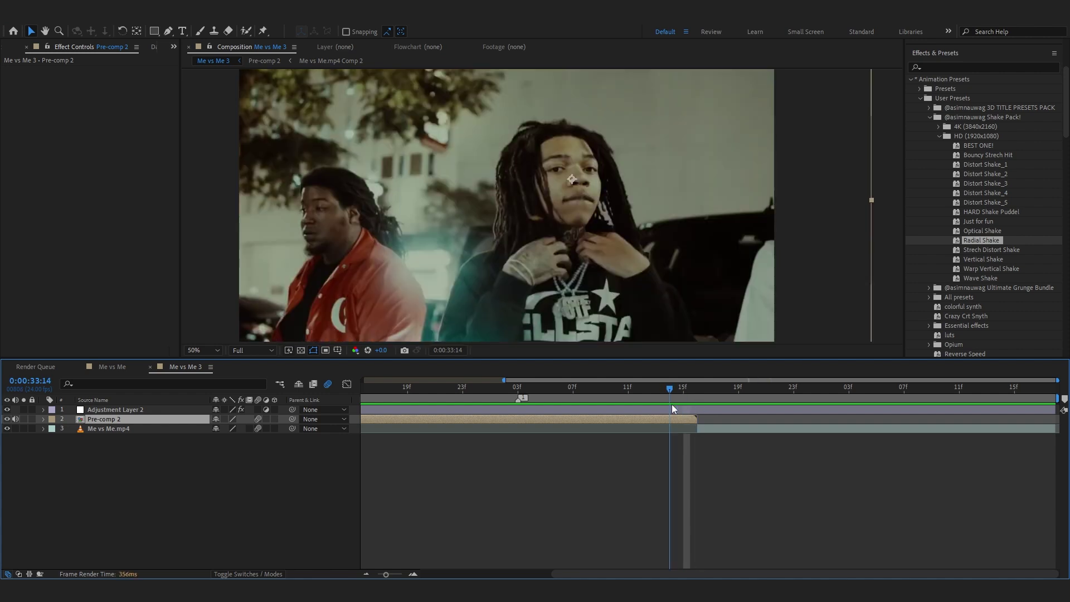
pyautogui.press('space')
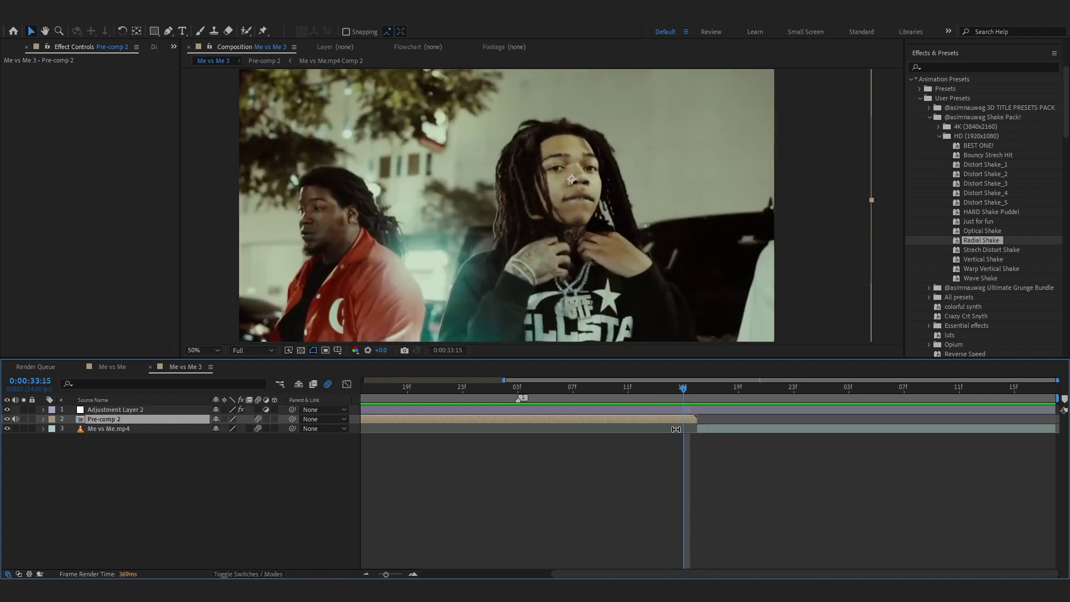
pyautogui.press('space')
pyautogui.press('space')
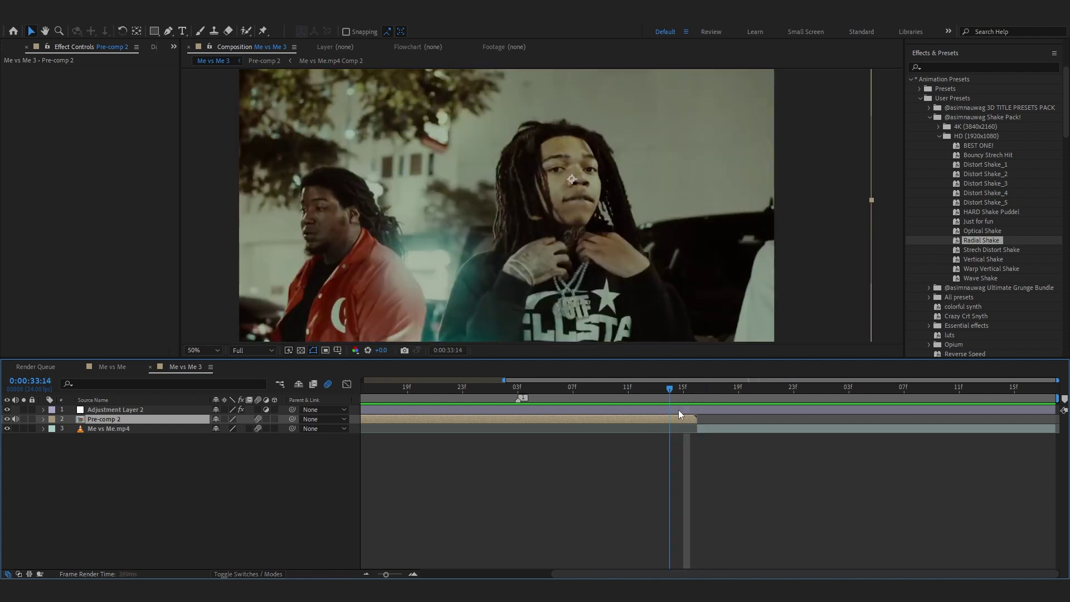
pyautogui.hotkey('ctrl', 'd')
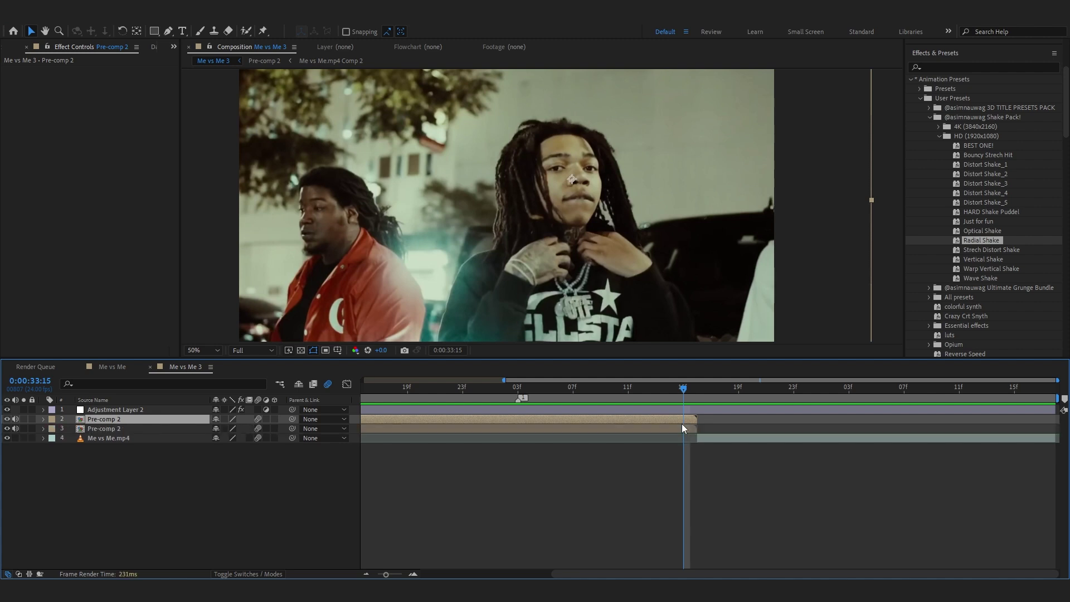
pyautogui.hotkey('alt', '[')
# Step: Try extending the start of the duplicated Pre-comp 2 to about 0:00:32:09
pyautogui.scroll(-1, 692, 428)
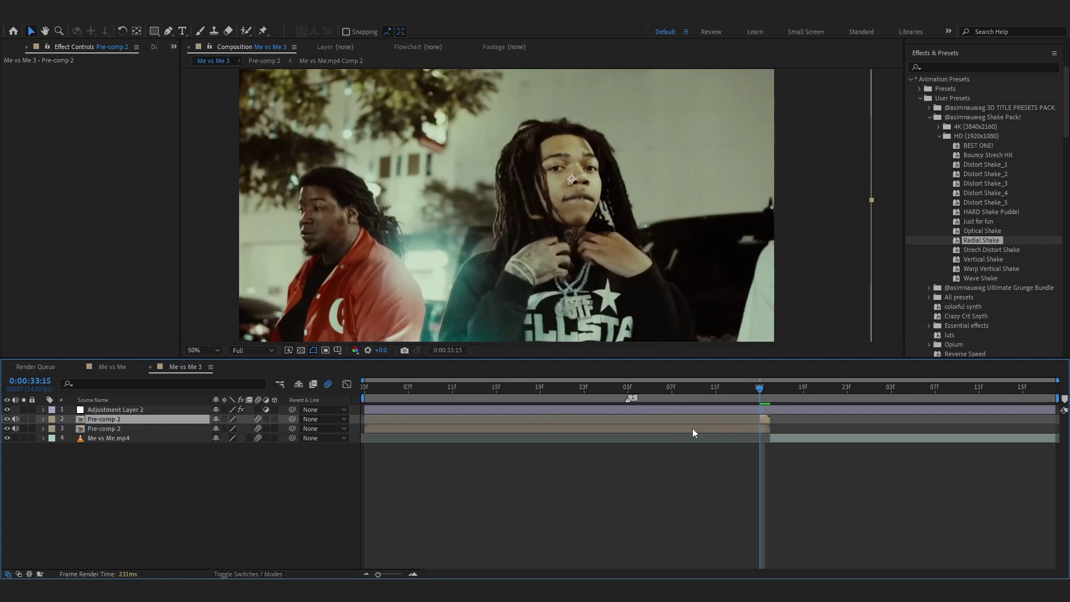
pyautogui.scroll(3, 763, 427)
pyautogui.press('-')
pyautogui.moveTo(759, 417); pyautogui.dragTo(704, 427)
pyautogui.hotkey('ctrl', 'z')
pyautogui.moveTo(759, 419); pyautogui.dragTo(432, 460)
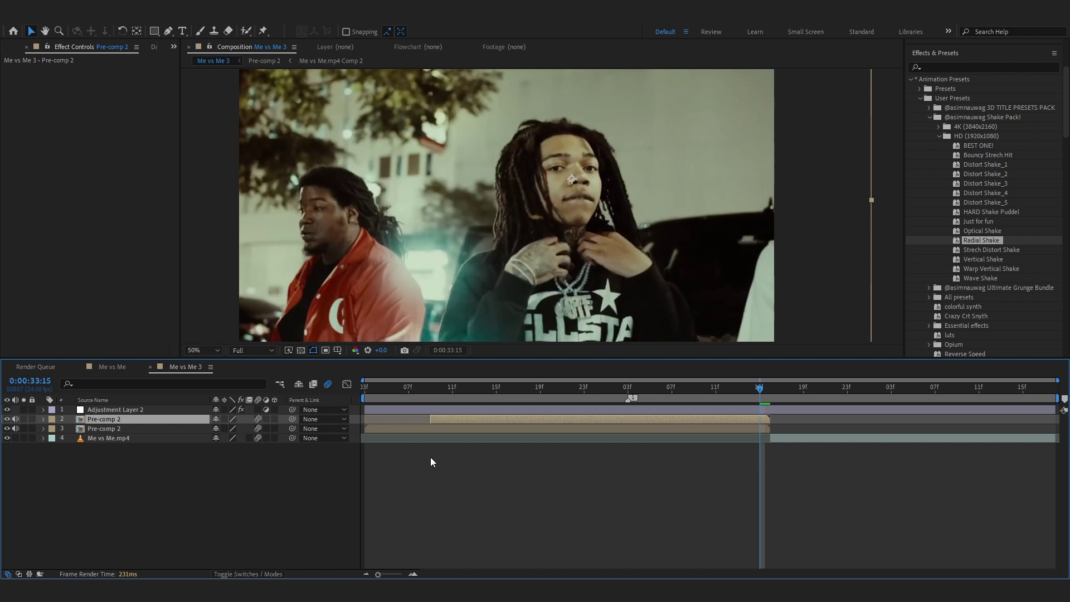
# Step: Freeze the duplicated Pre-comp 2 on its 0:00:33:15 frame, then lengthen it and place its start at 0:00:33:16
pyautogui.rightClick(747, 419)
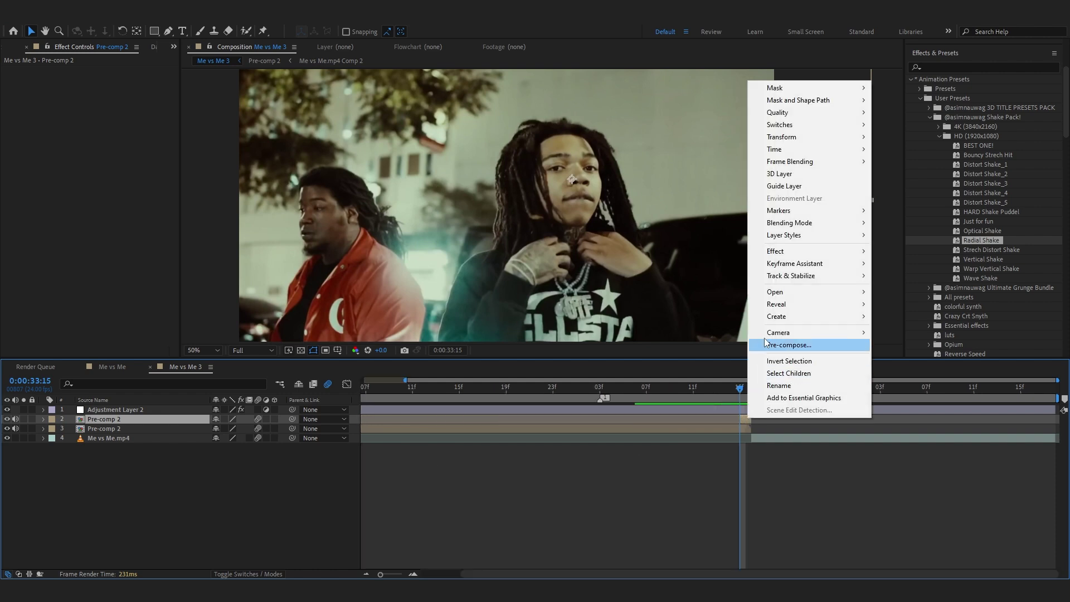
pyautogui.moveTo(781, 150)
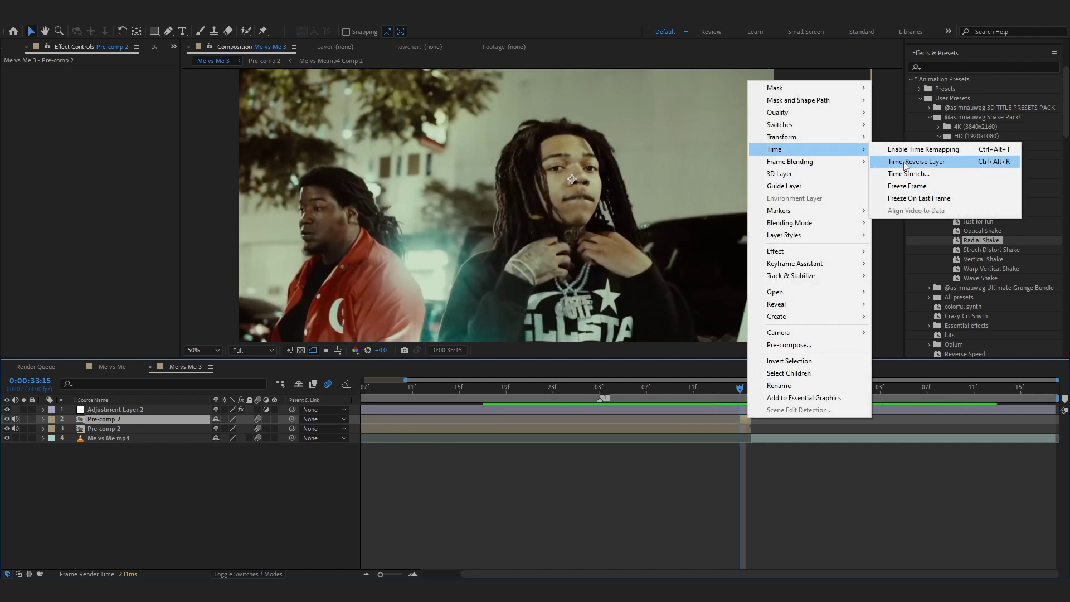
pyautogui.click(907, 186)
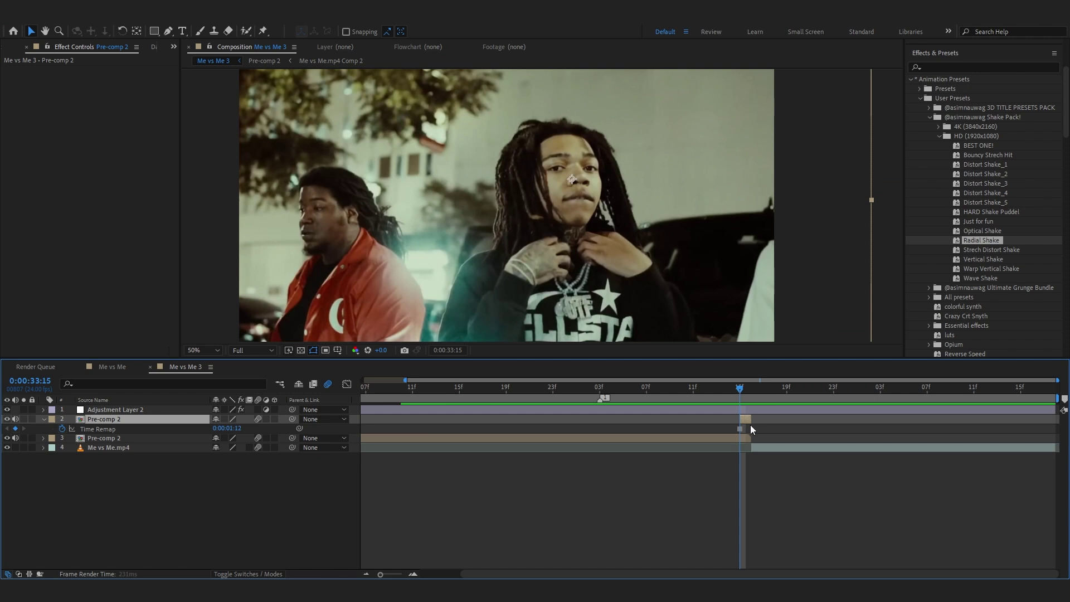
pyautogui.moveTo(750, 422); pyautogui.dragTo(849, 420)
pyautogui.moveTo(759, 396); pyautogui.dragTo(754, 427)
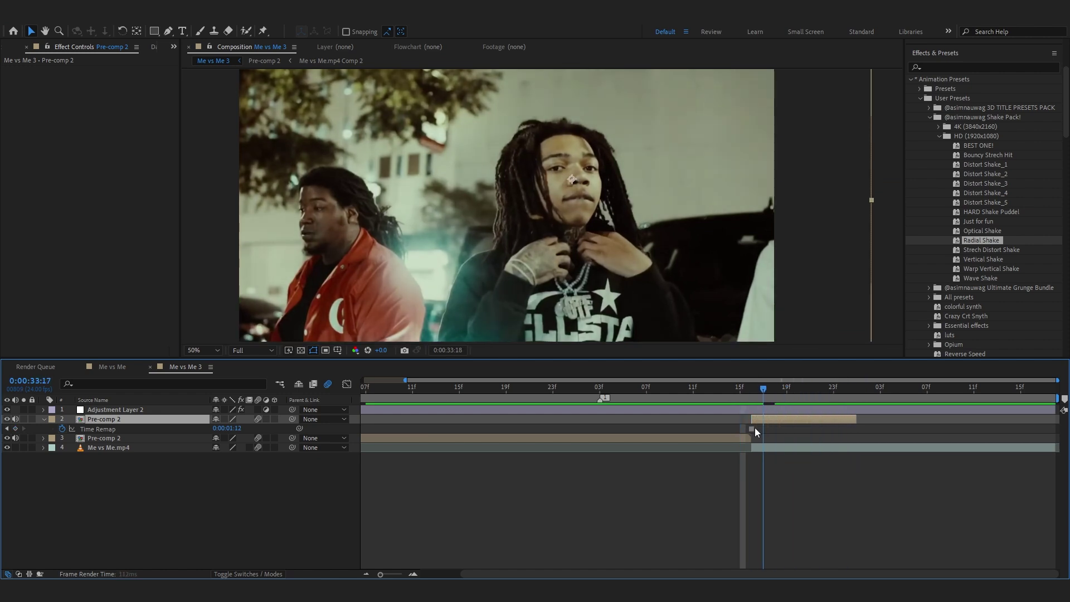
# Step: Fade out the frozen Pre-comp 2 with a 100% Opacity keyframe at 0:00:33:16 and a lowered one at the layer's end
pyautogui.press('t')
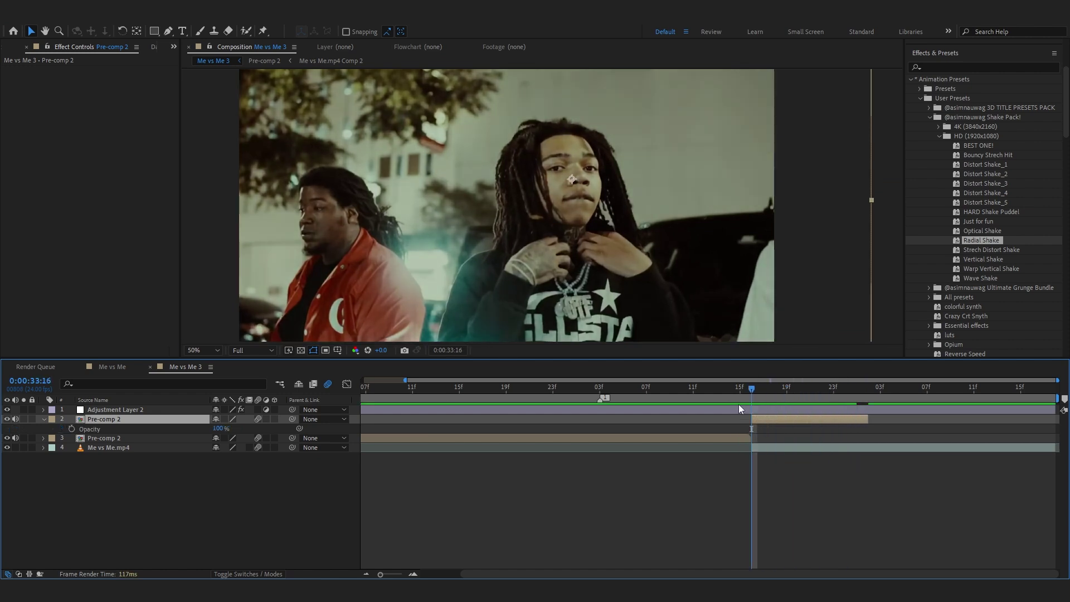
pyautogui.click(71, 428)
pyautogui.click(71, 428)
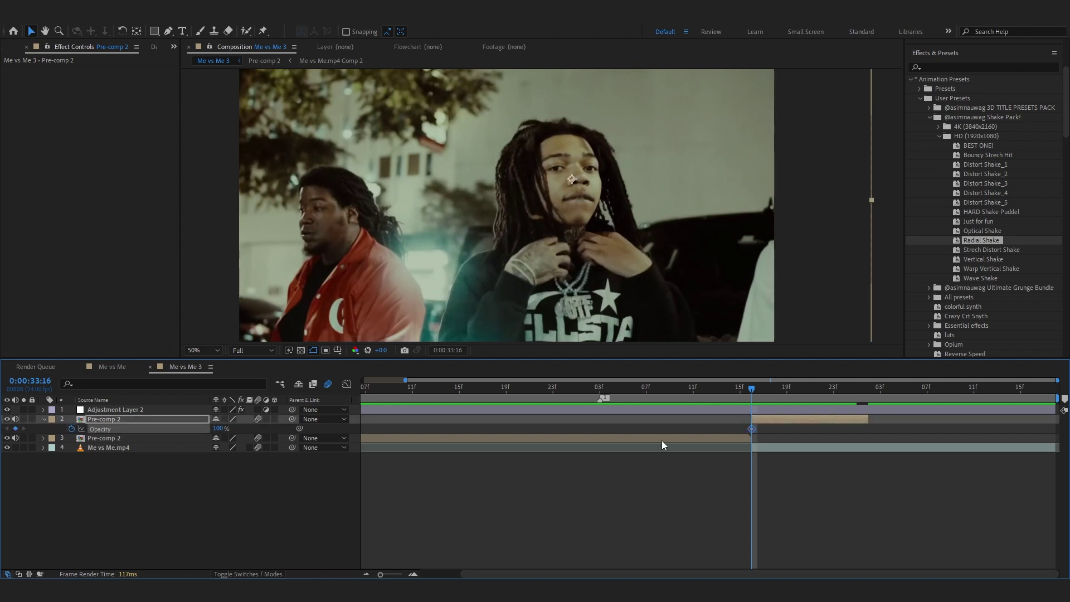
pyautogui.moveTo(801, 394); pyautogui.dragTo(869, 407)
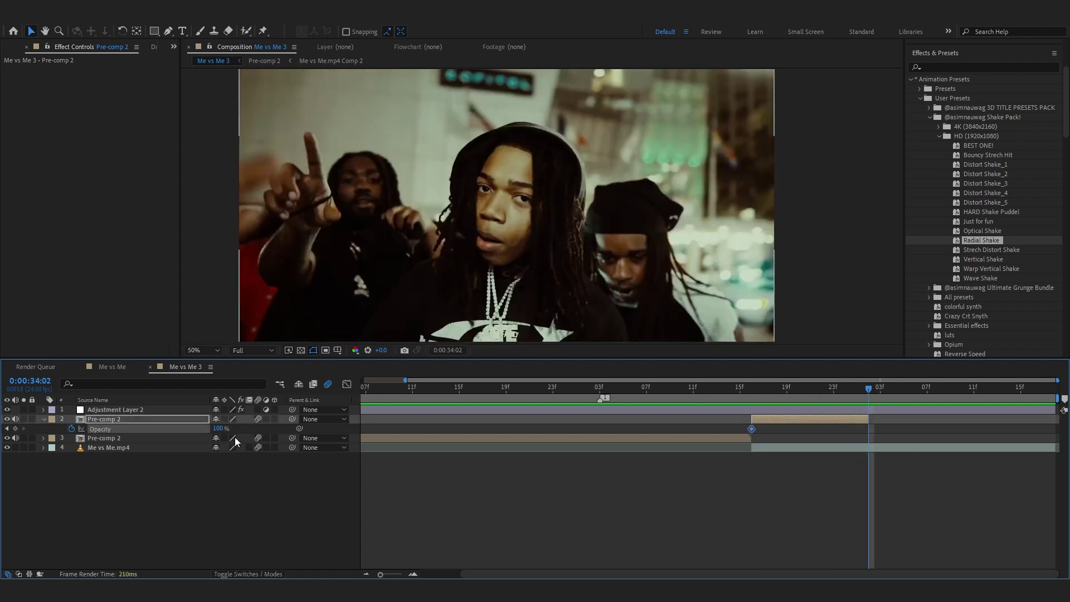
pyautogui.moveTo(218, 428); pyautogui.dragTo(184, 437)
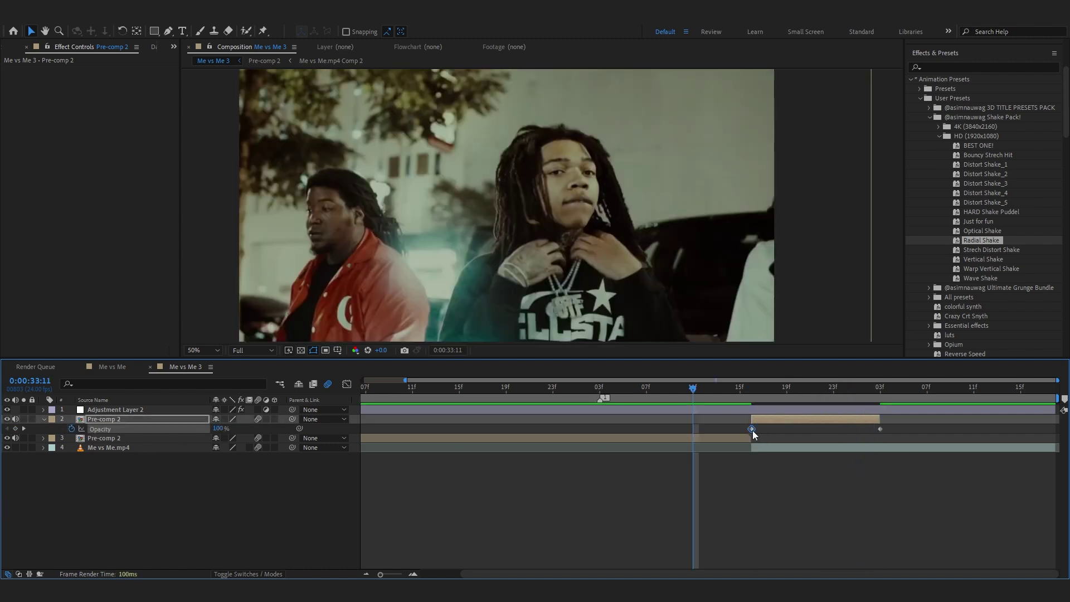
# Step: Move the frozen layer's first Opacity keyframe to 0:00:33:15 and preview the fade into the next shot
pyautogui.moveTo(752, 429); pyautogui.dragTo(743, 429)
pyautogui.press('space')
pyautogui.click(731, 395)
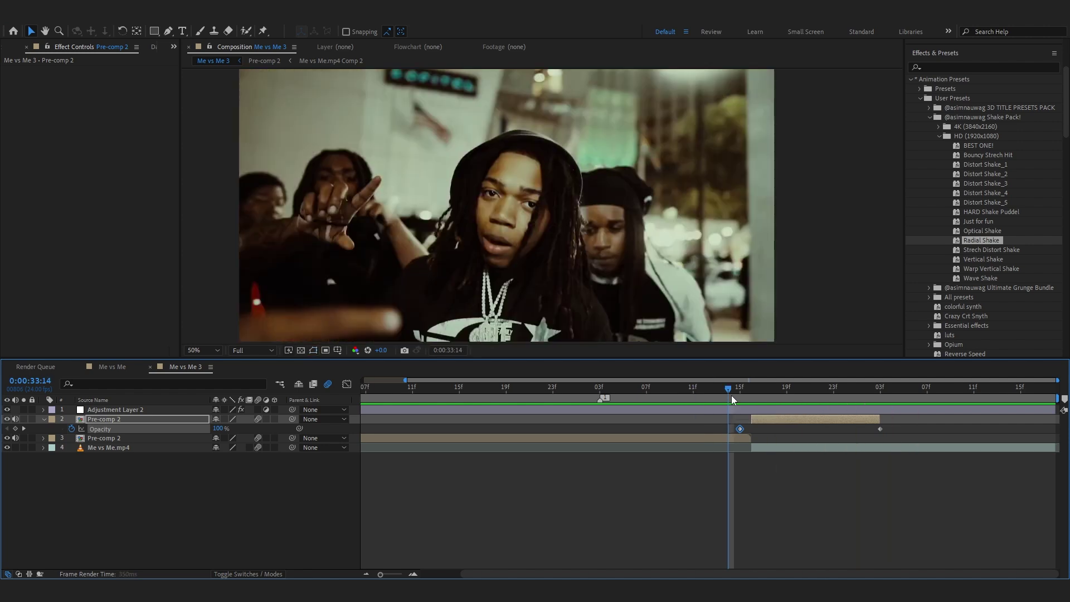
pyautogui.moveTo(740, 390); pyautogui.dragTo(704, 395)
# Step: Apply the Exposure effect to the frozen Pre-comp 2 and set an Exposure keyframe of 0.00 at 0:00:33:16
pyautogui.click(757, 418)
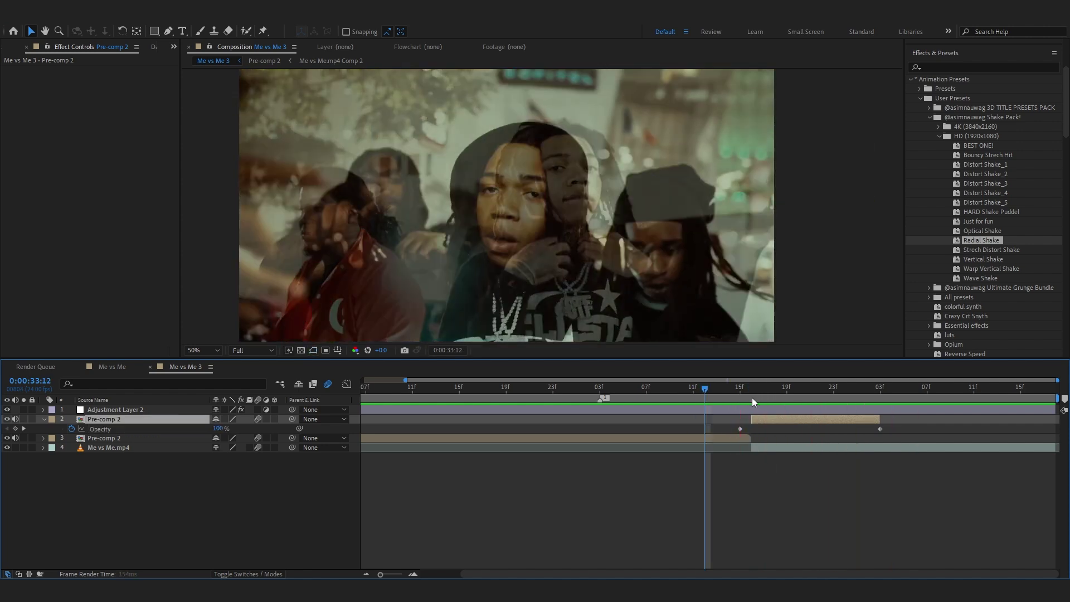
pyautogui.click(752, 397)
pyautogui.hotkey('ctrl', 'space')
pyautogui.write('ex')
pyautogui.press('Return')
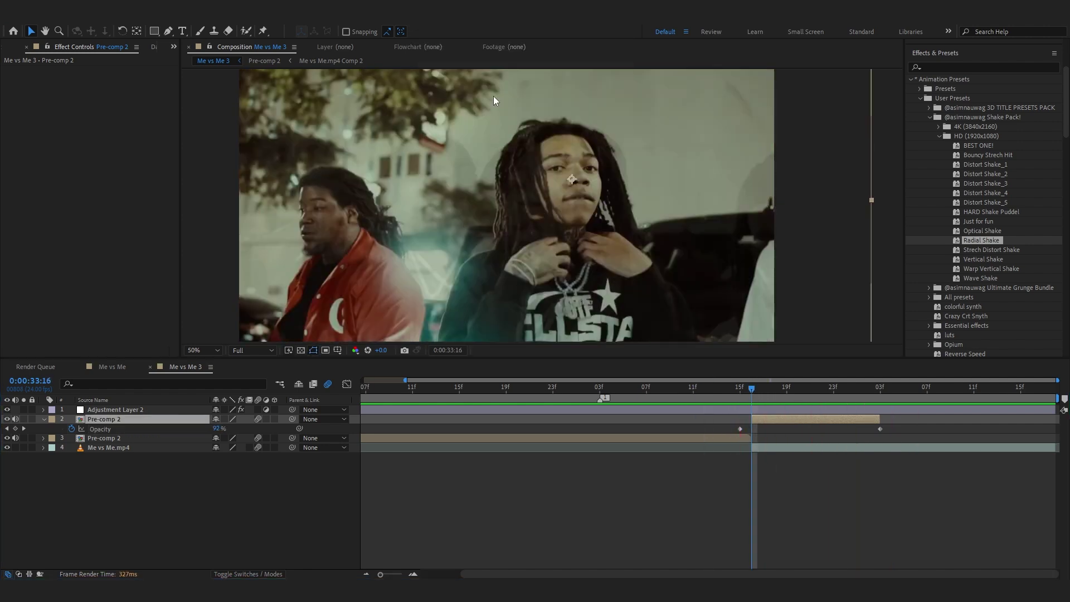
pyautogui.press('u')
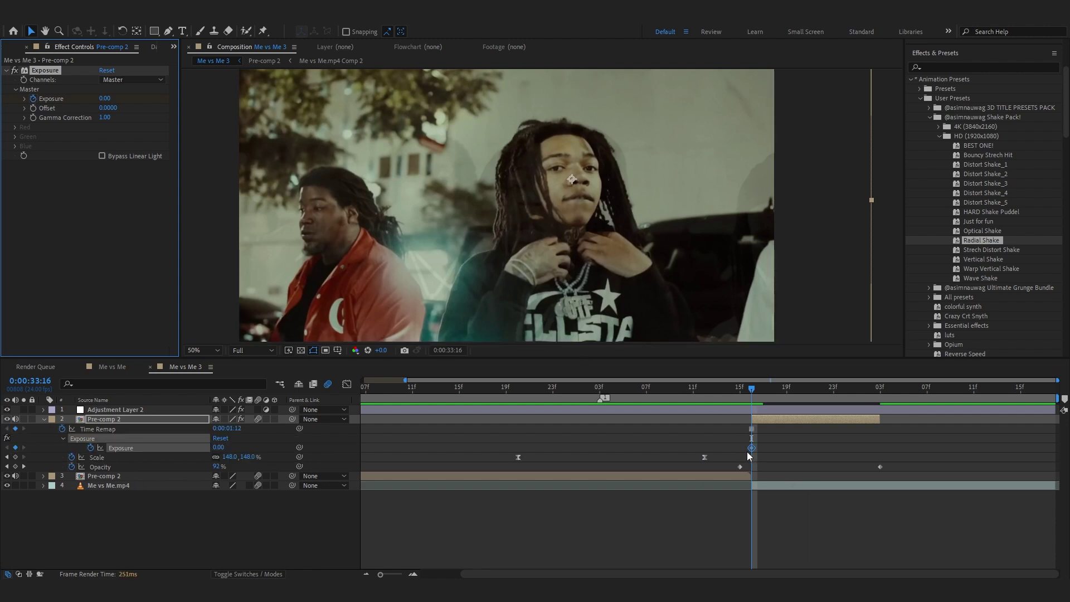
pyautogui.moveTo(750, 449); pyautogui.dragTo(791, 456)
pyautogui.hotkey('ctrl', 'z')
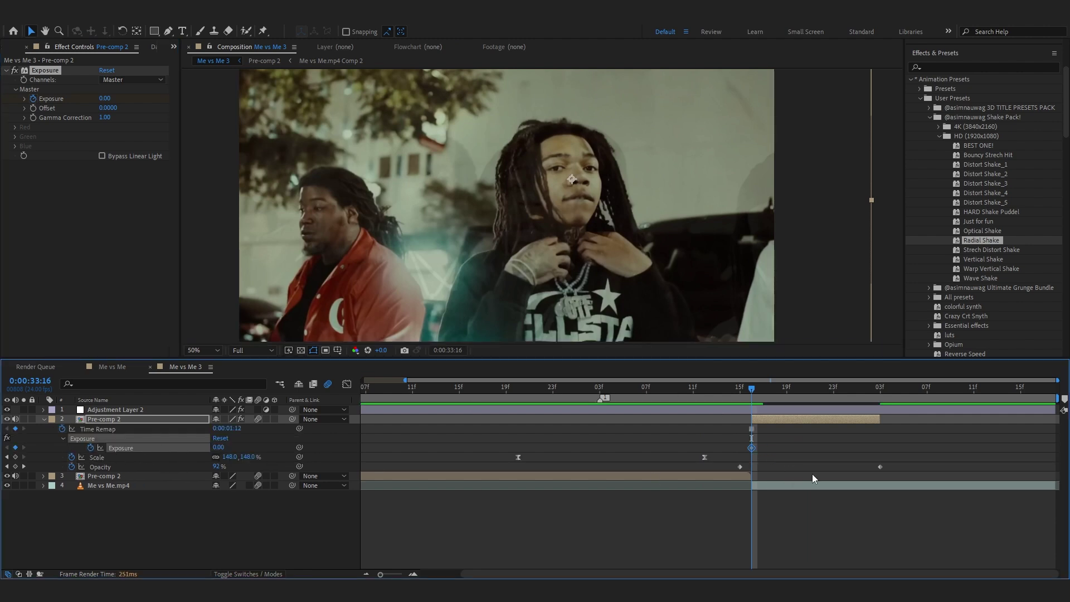
# Step: Move the frozen layer's 0.00 Exposure keyframe to 0:00:33:19, set Exposure to 2.56 at 0:00:33:16, and preview the flash
pyautogui.moveTo(752, 449); pyautogui.dragTo(786, 447)
pyautogui.moveTo(227, 446); pyautogui.dragTo(377, 463)
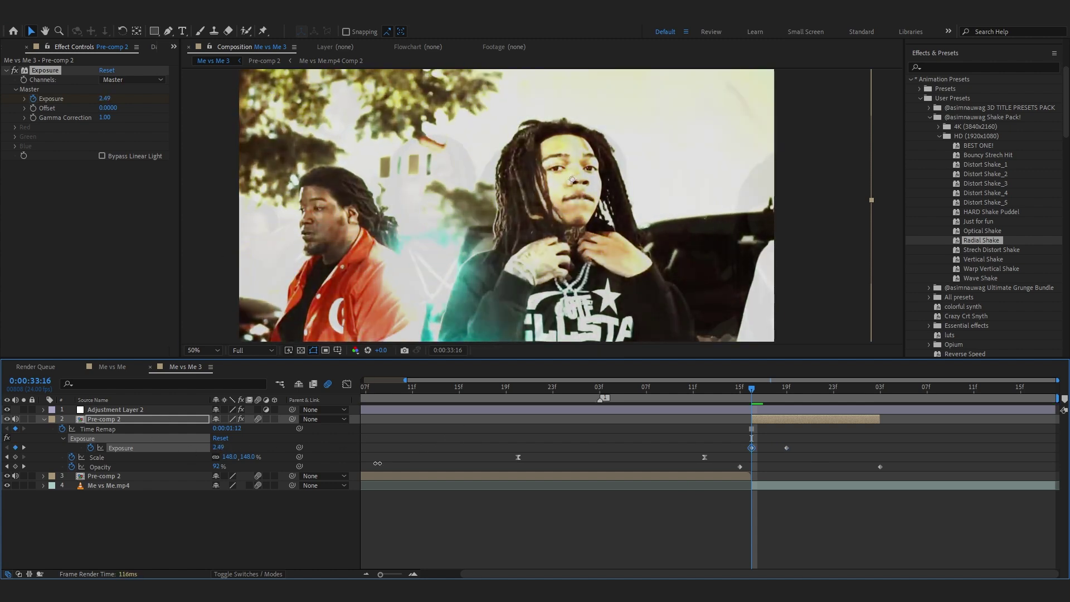
pyautogui.press('space')
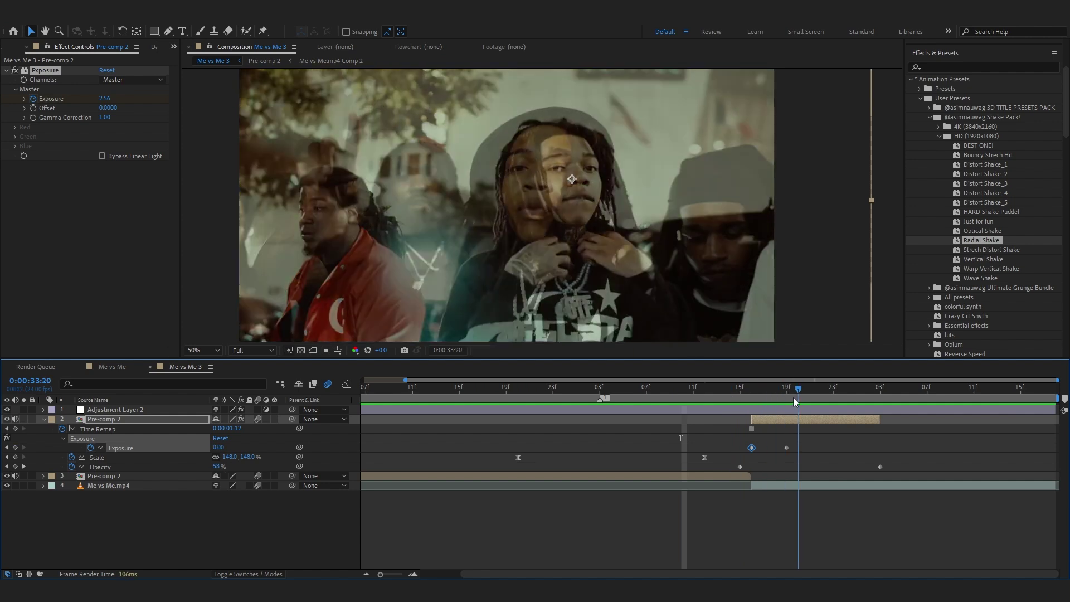
# Step: Apply uni.Box Bokeh to the frozen Pre-comp 2 and set a Blur Amount keyframe of 10 at 0:00:33:16
pyautogui.hotkey('ctrl', 'space')
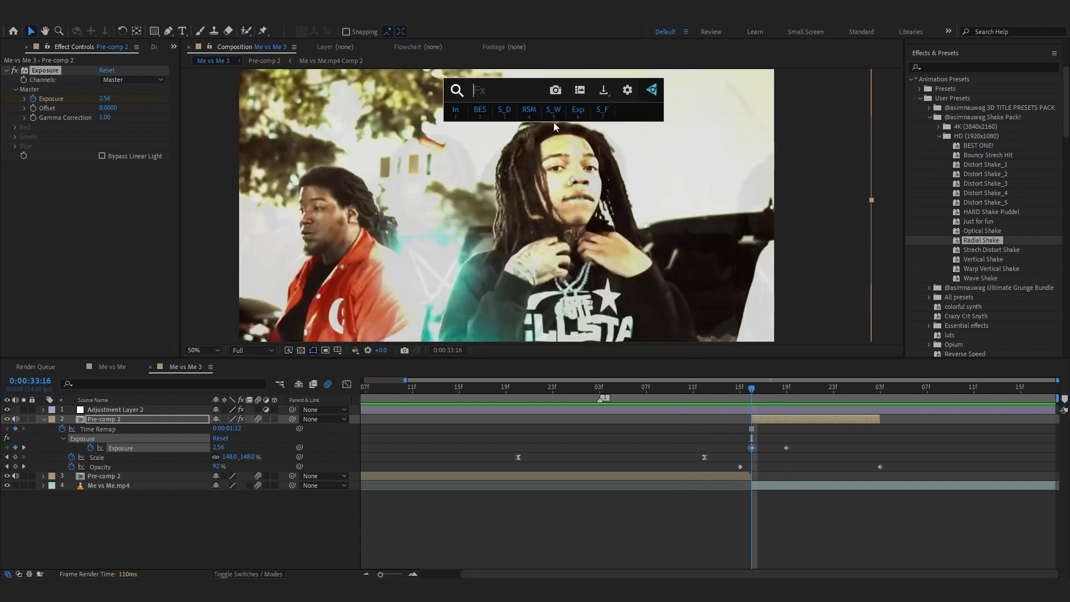
pyautogui.write('uni')
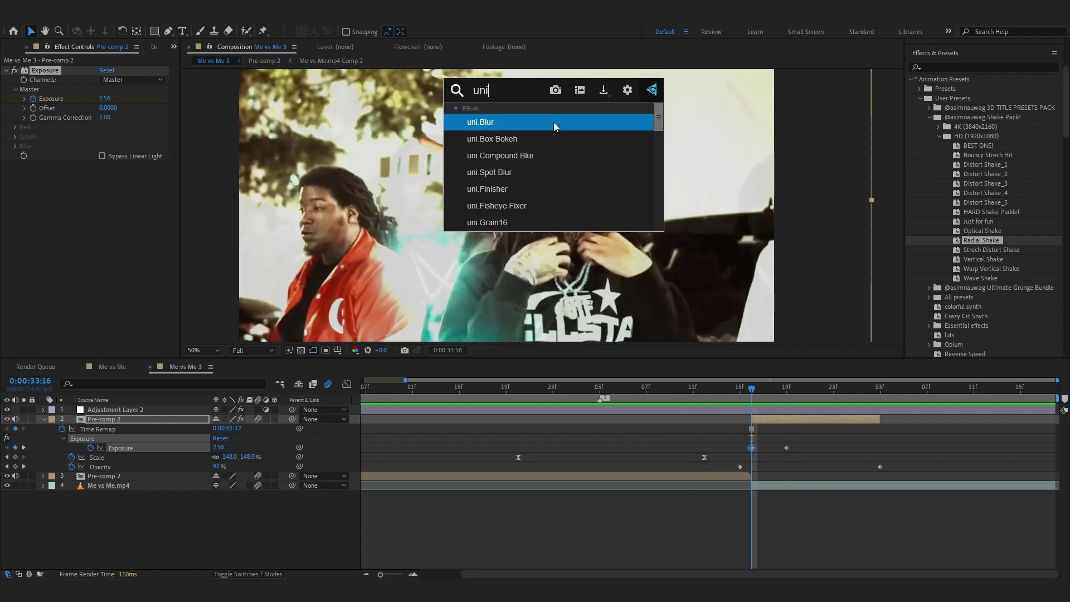
pyautogui.write('.box')
pyautogui.press('Return')
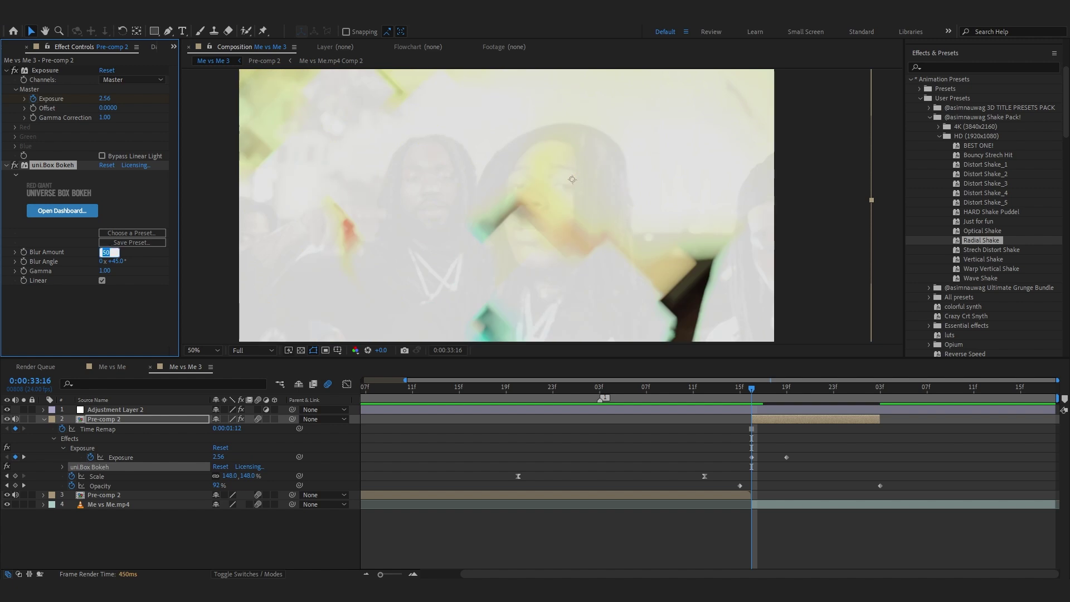
pyautogui.press('Return')
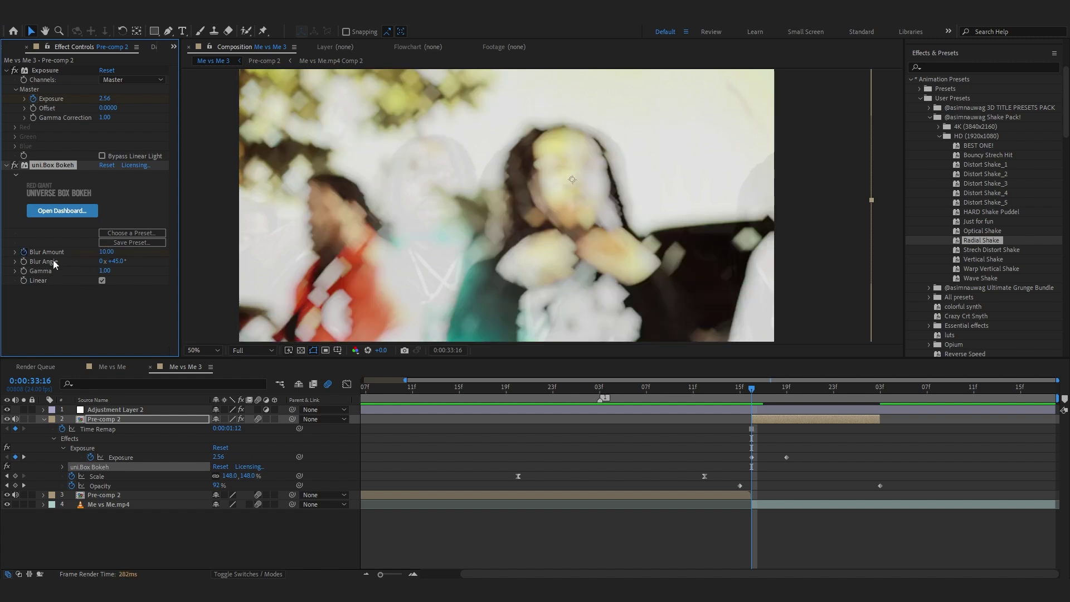
# Step: Add a Blur Amount keyframe of 0 on the frozen Pre-comp 2, place it at 0:00:33:22, and preview the transition
pyautogui.click(797, 393)
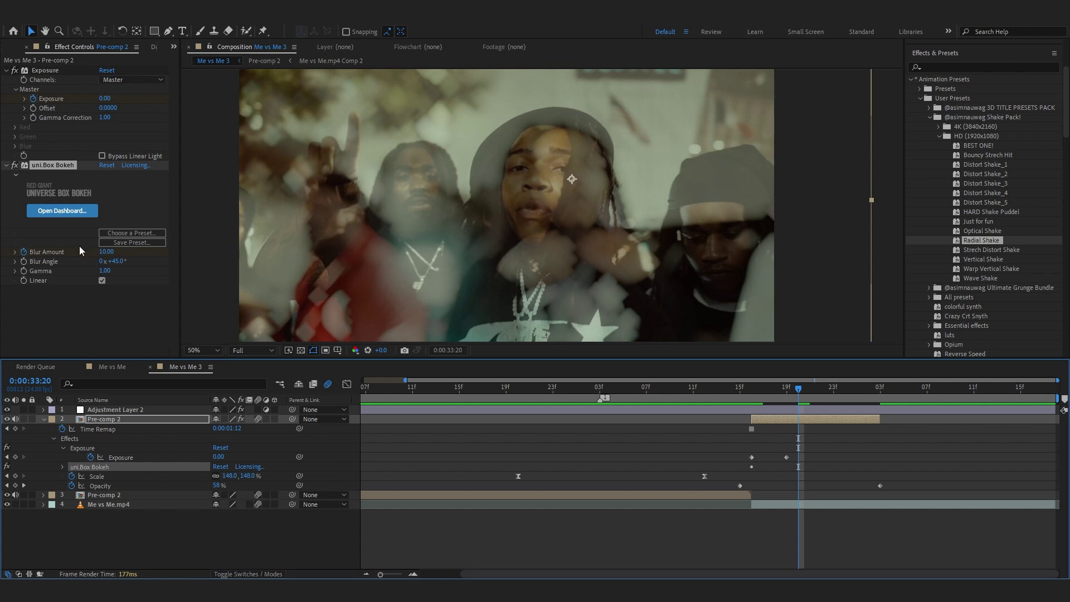
pyautogui.click(105, 251)
pyautogui.write('0')
pyautogui.press('Return')
pyautogui.press('u')
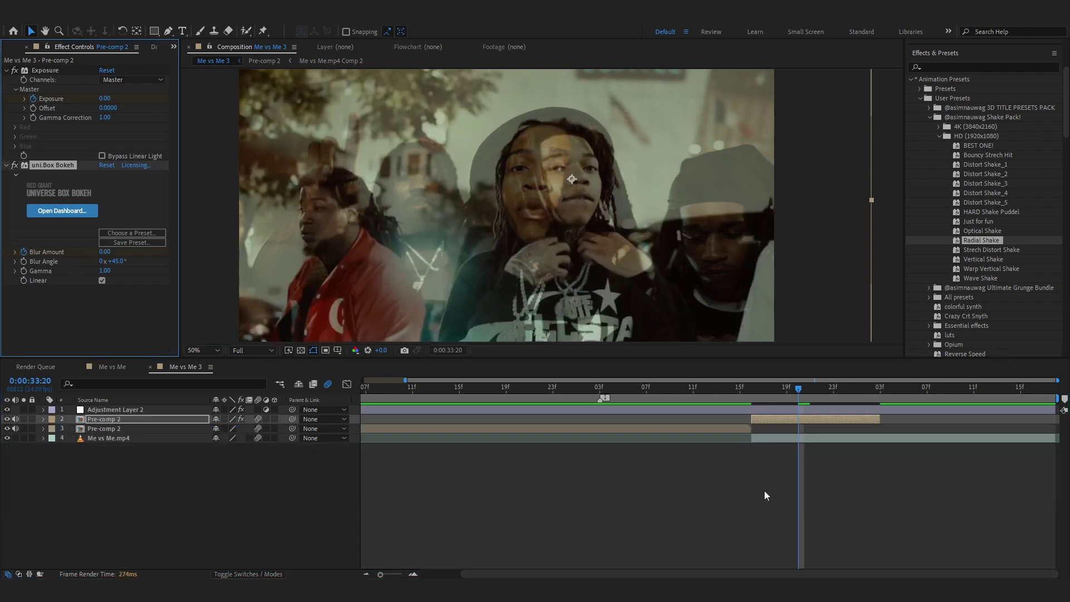
pyautogui.press('u')
pyautogui.press('u')
pyautogui.press('space')
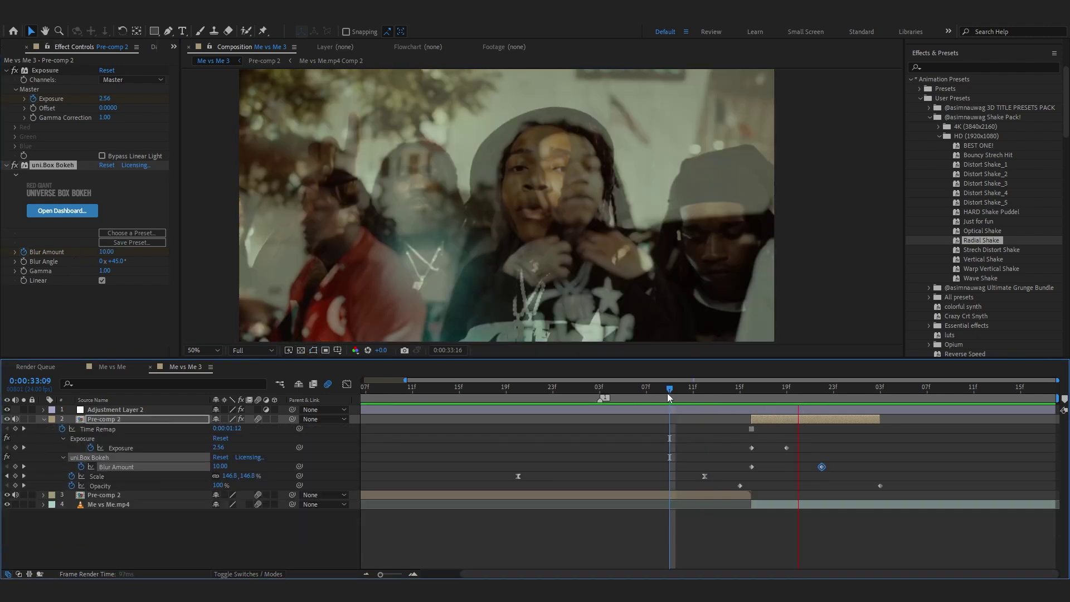
pyautogui.press('space')
pyautogui.press('space')
# Step: Apply Exposure to Adjustment Layer 2 and keyframe it from 0 at 0:00:33:01 to 2.00 at 0:00:33:03
pyautogui.moveTo(668, 393); pyautogui.dragTo(600, 393)
pyautogui.click(618, 412)
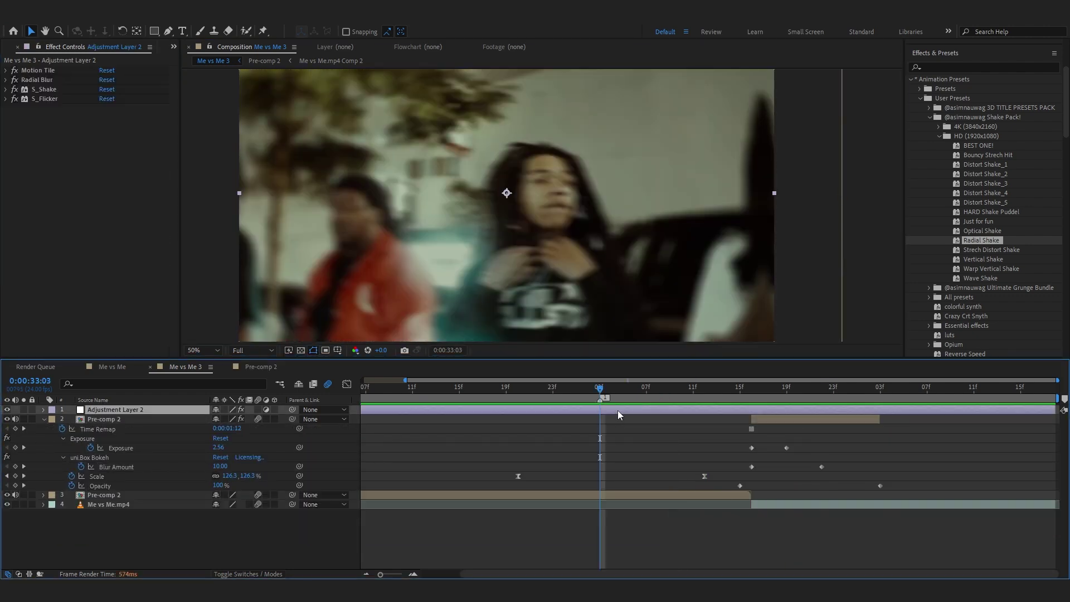
pyautogui.press('u')
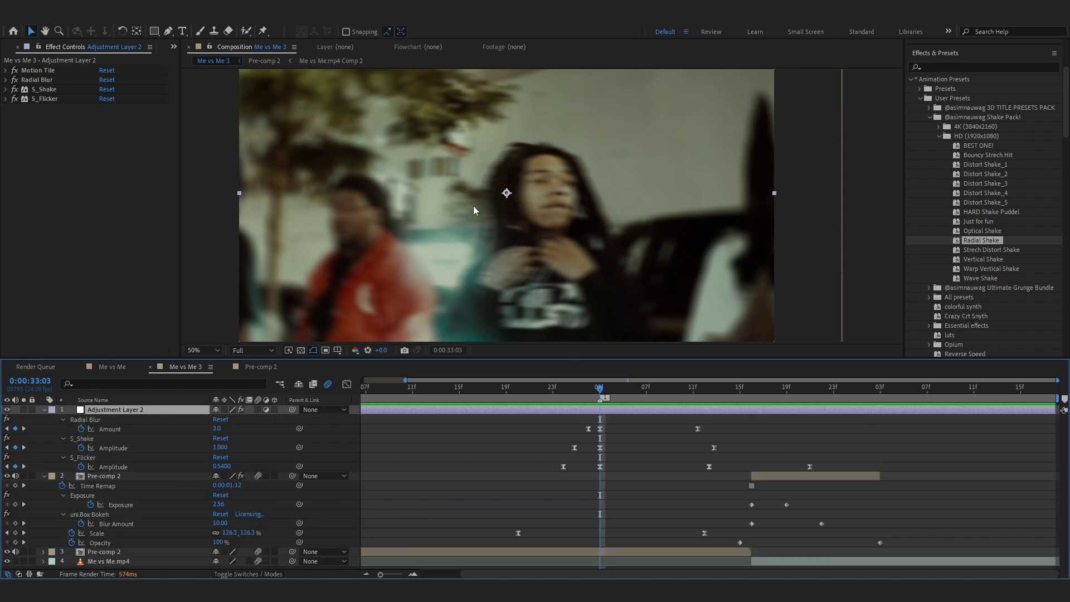
pyautogui.hotkey('ctrl', 'space')
pyautogui.write('exp')
pyautogui.click(533, 203)
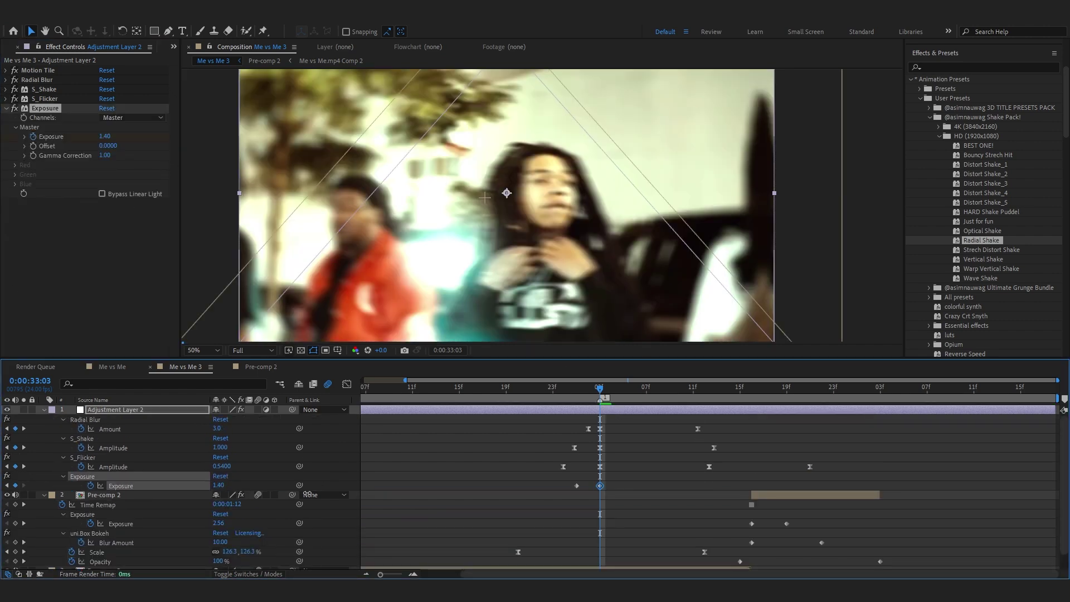
pyautogui.moveTo(323, 490); pyautogui.dragTo(340, 486)
pyautogui.click(265, 475)
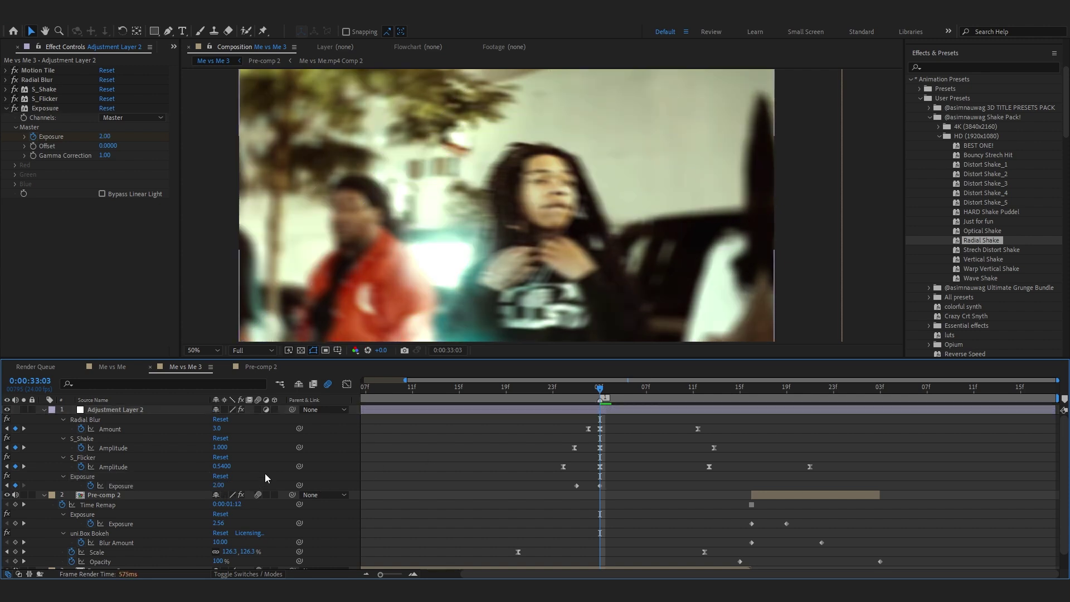
# Step: Return Adjustment Layer 2's Exposure to 0.00 with a keyframe at 0:00:33:06
pyautogui.click(636, 391)
pyautogui.write('0')
pyautogui.press('Return')
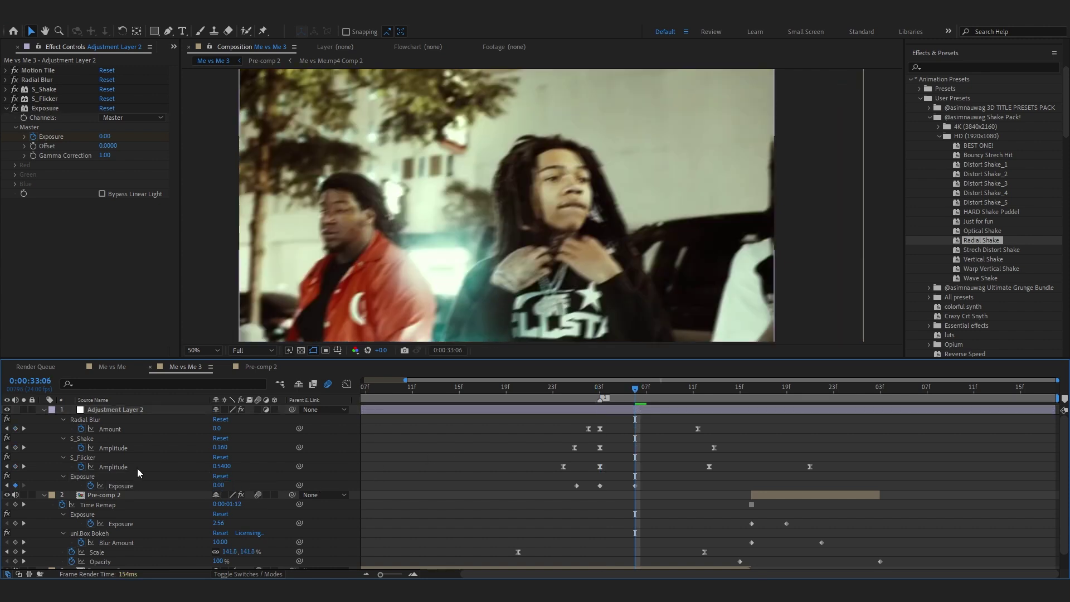
# Step: Apply uni.Box Bokeh to Adjustment Layer 2 and set a Blur Amount keyframe of 10 at 0:00:33:03
pyautogui.hotkey('ctrl', 'space')
pyautogui.write('un')
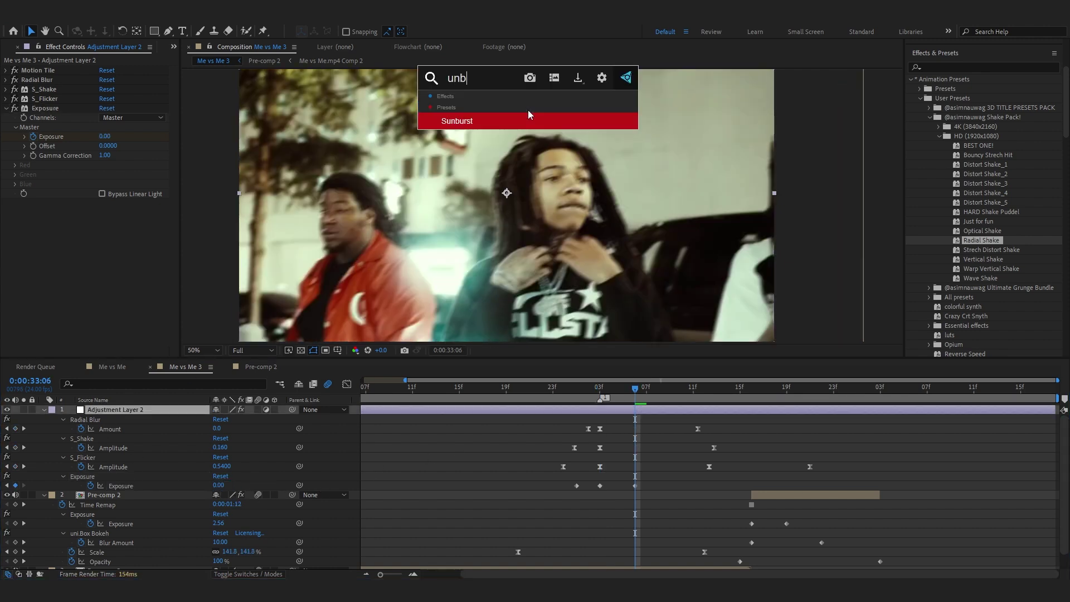
pyautogui.press('Down')
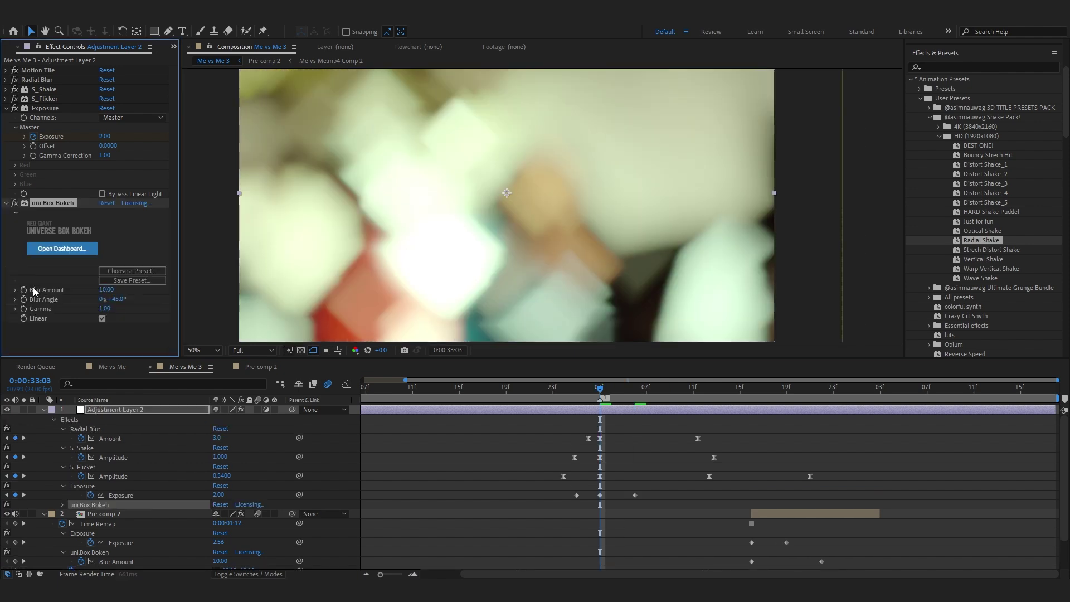
pyautogui.press('u')
pyautogui.press('u')
pyautogui.scroll(-2, 617, 428)
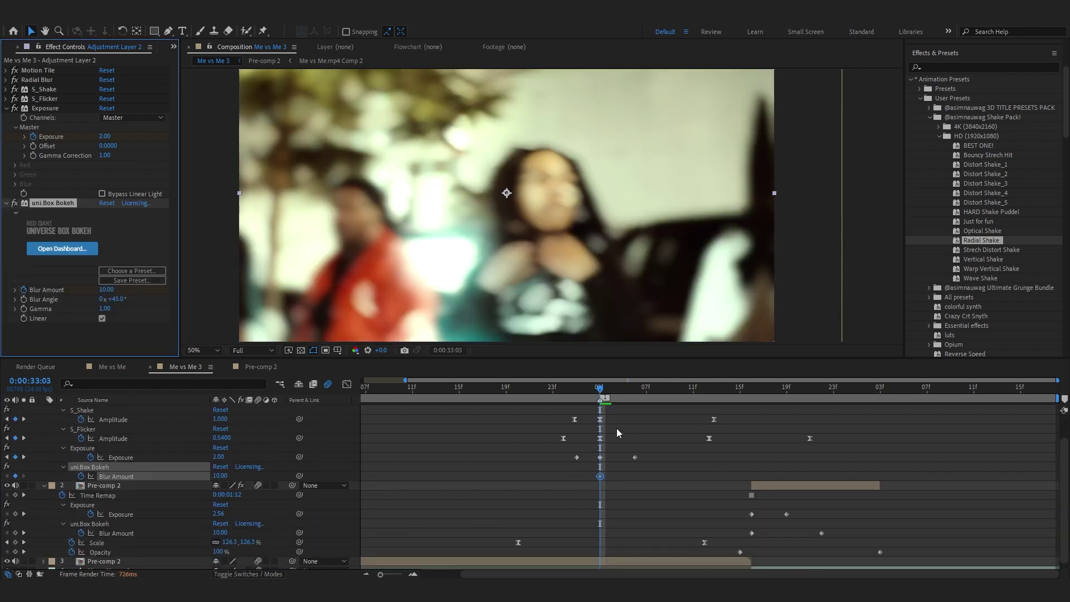
# Step: Add a starting Blur Amount keyframe of 0 on Adjustment Layer 2 and move it with the first Exposure keyframe to 0:00:33:02
pyautogui.click(581, 443)
pyautogui.press('pageup')
pyautogui.press('pageup')
pyautogui.click(588, 396)
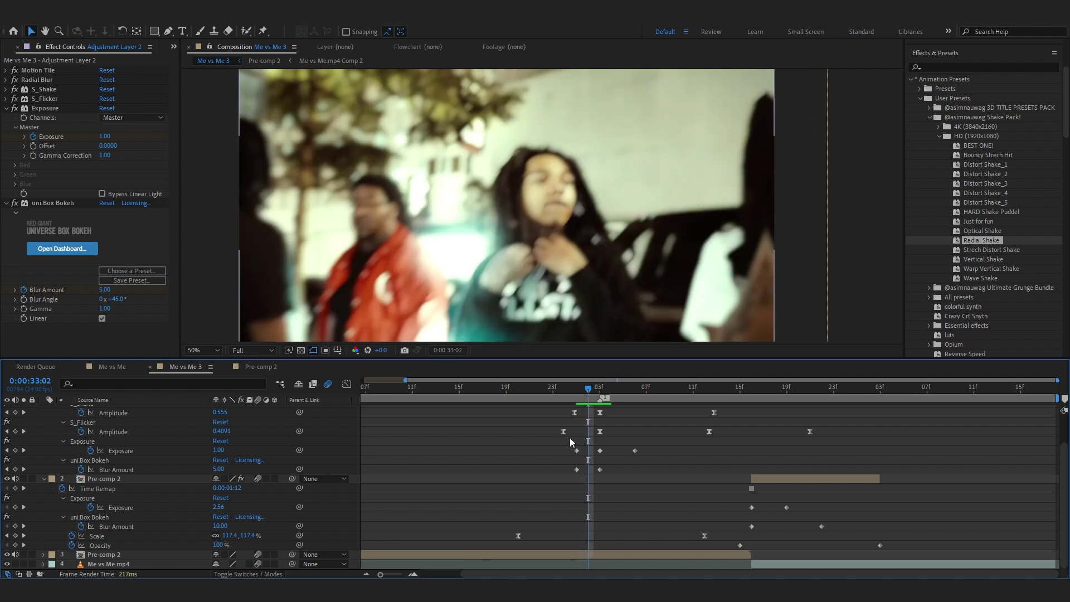
pyautogui.moveTo(569, 437); pyautogui.dragTo(582, 474)
pyautogui.moveTo(576, 469); pyautogui.dragTo(588, 469)
# Step: Clear Adjustment Layer 2's bokeh blur with a Blur Amount keyframe at 0:00:33:10 and preview the whole transition
pyautogui.moveTo(669, 393); pyautogui.dragTo(681, 394)
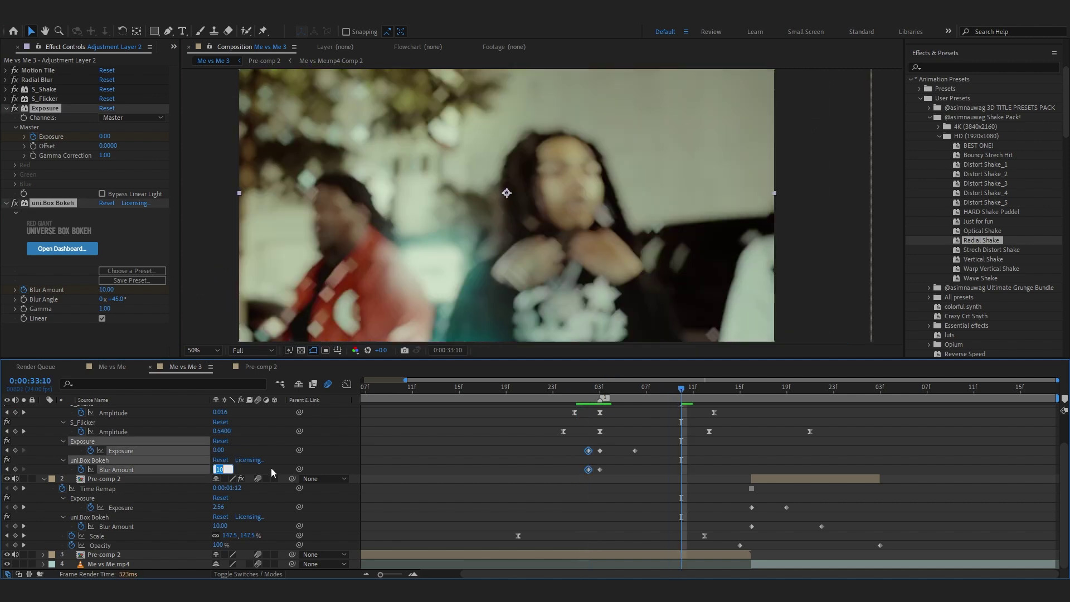
pyautogui.click(566, 493)
pyautogui.moveTo(665, 398); pyautogui.dragTo(534, 404)
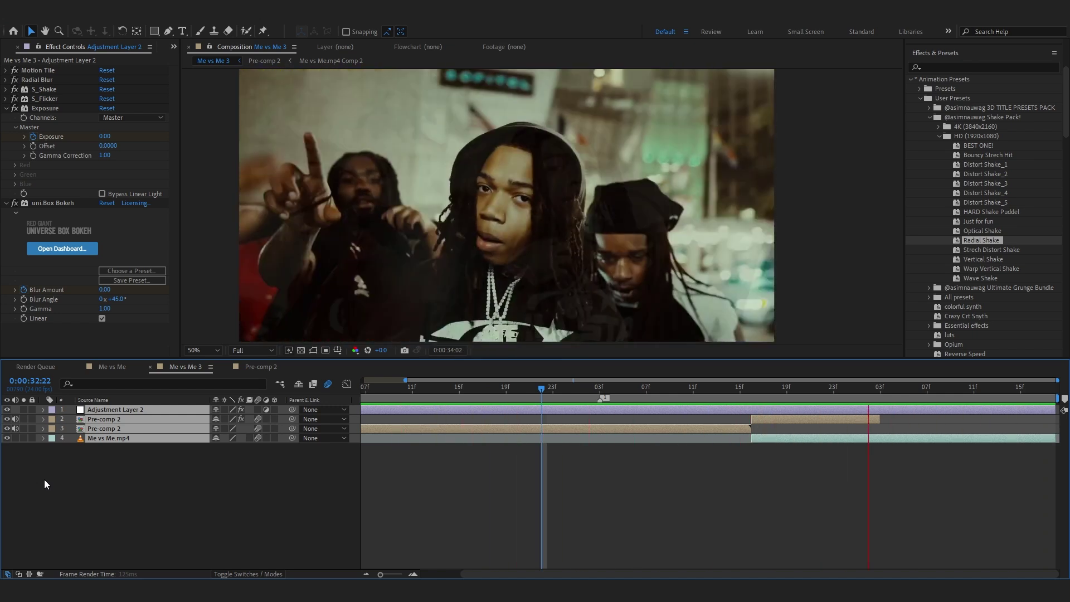
pyautogui.click(45, 479)
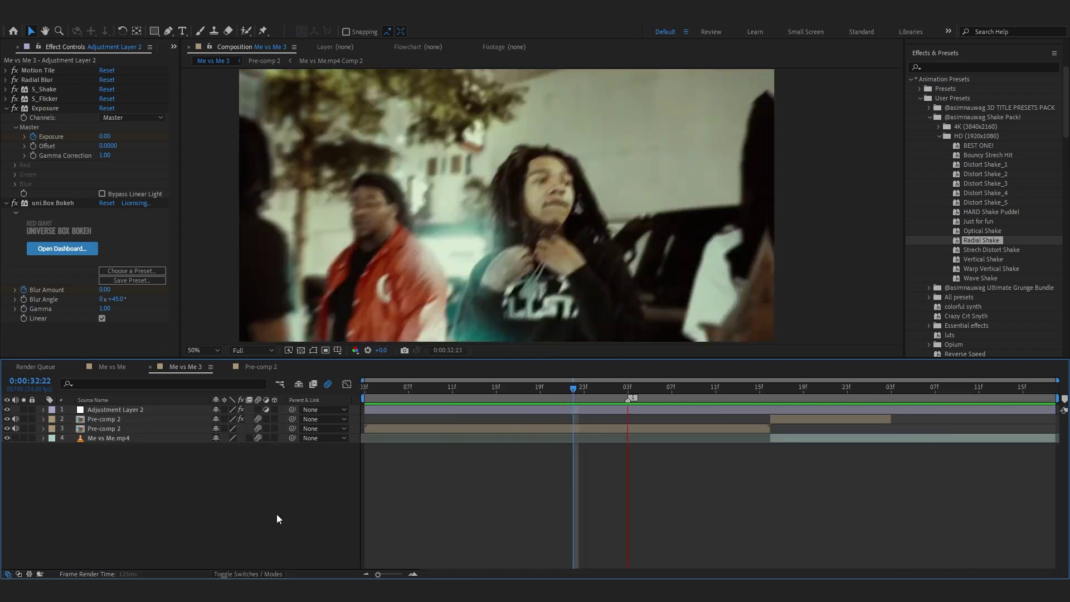